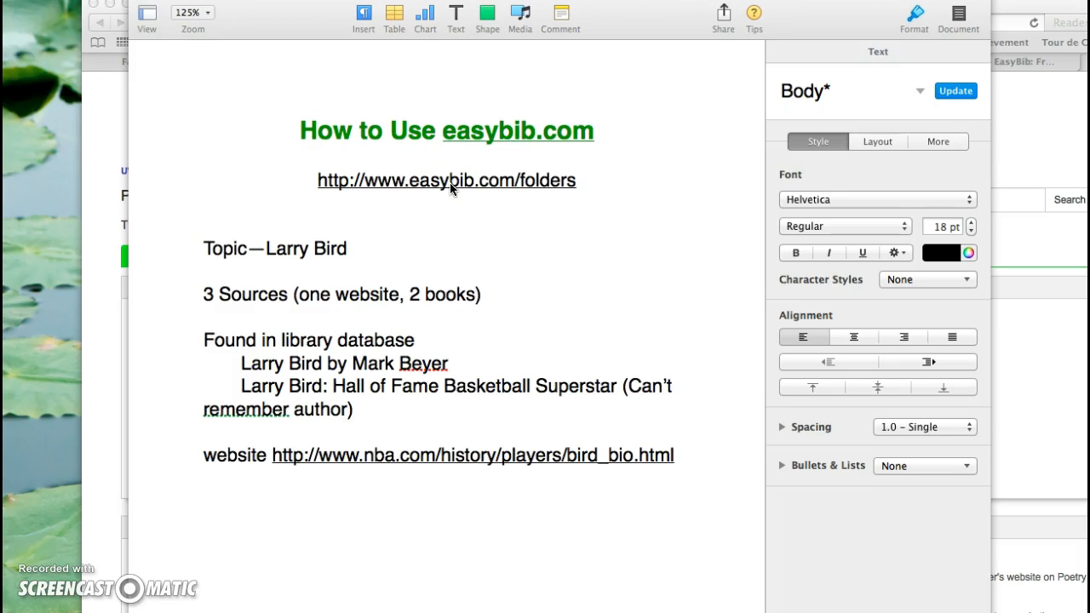
# Step: Go from the notes document to the EasyBib projects page in the browser and open the Larry Bird project's bibliography
pyautogui.click(452, 188)
pyautogui.click(492, 250)
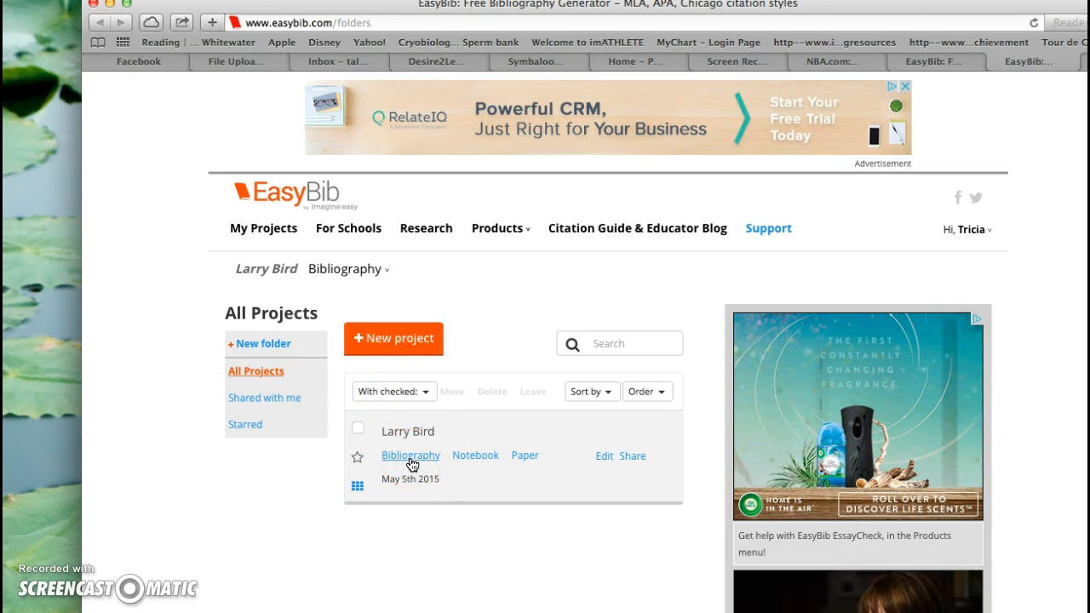
pyautogui.click(411, 456)
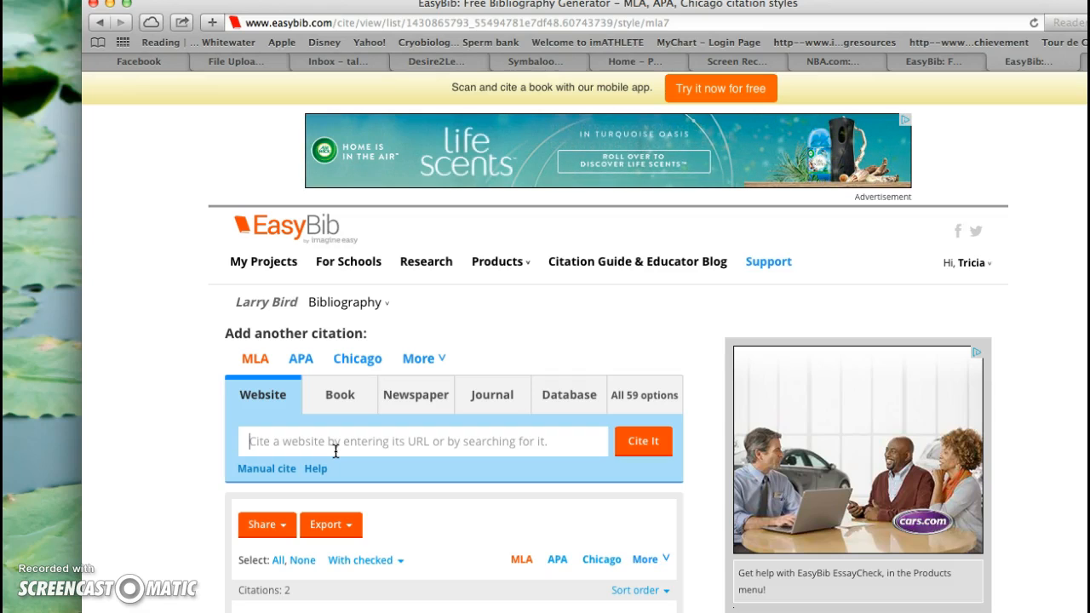
# Step: Search website sources for "larry bird" and choose the "NBA.com: Larry Bird Bio" page to cite
pyautogui.write('larry bird')
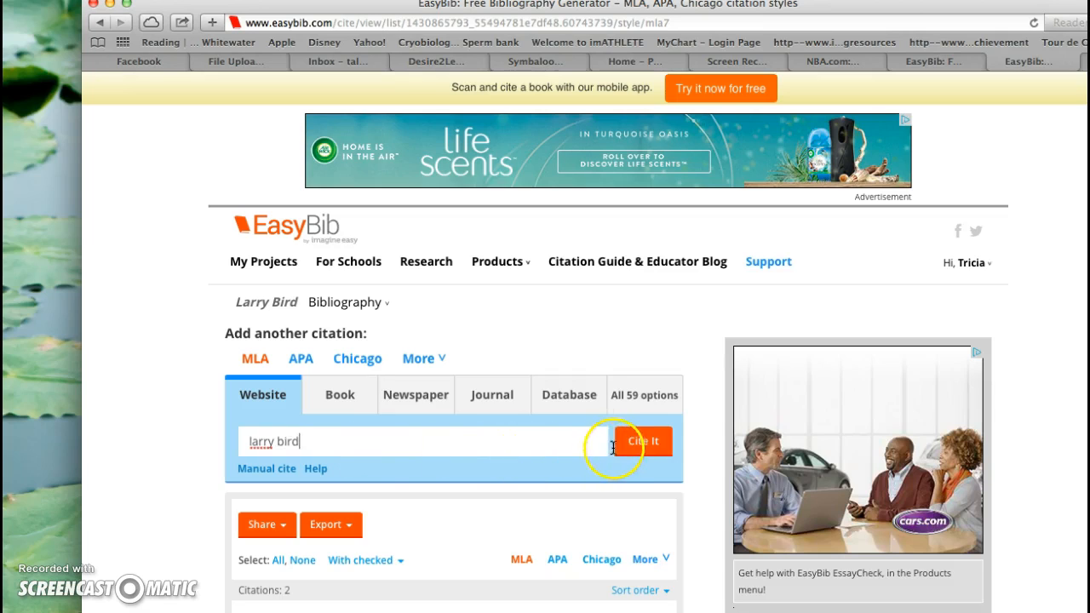
pyautogui.click(641, 443)
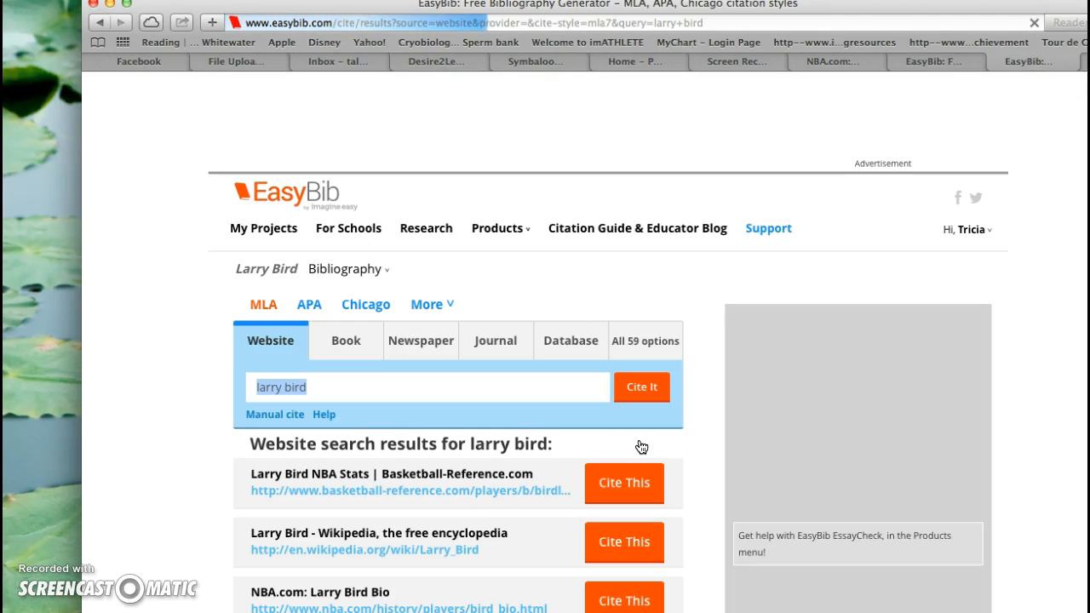
pyautogui.scroll(-3, 495, 523)
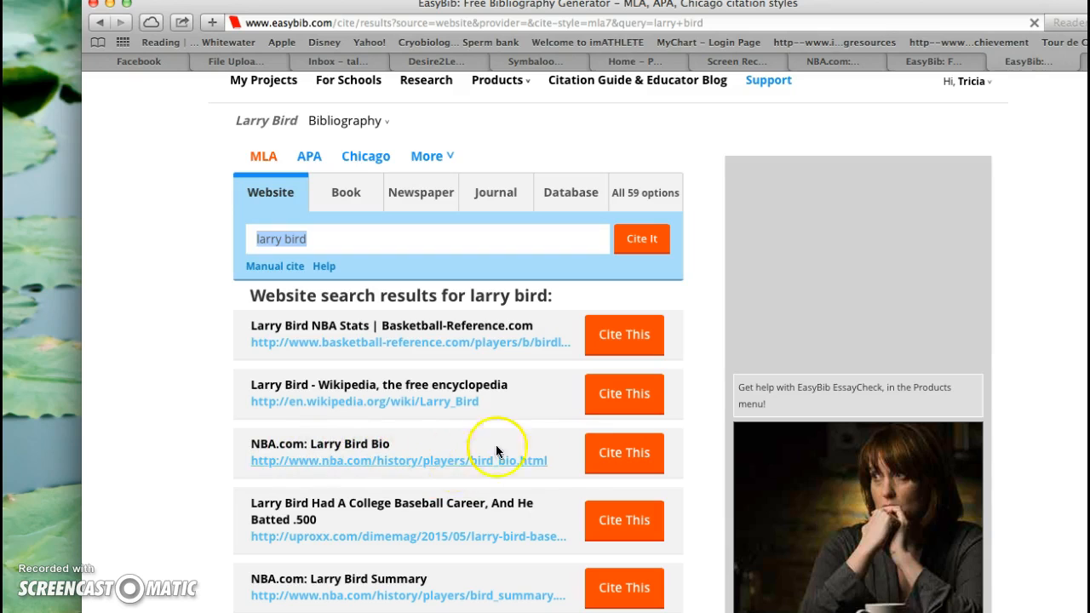
pyautogui.click(624, 460)
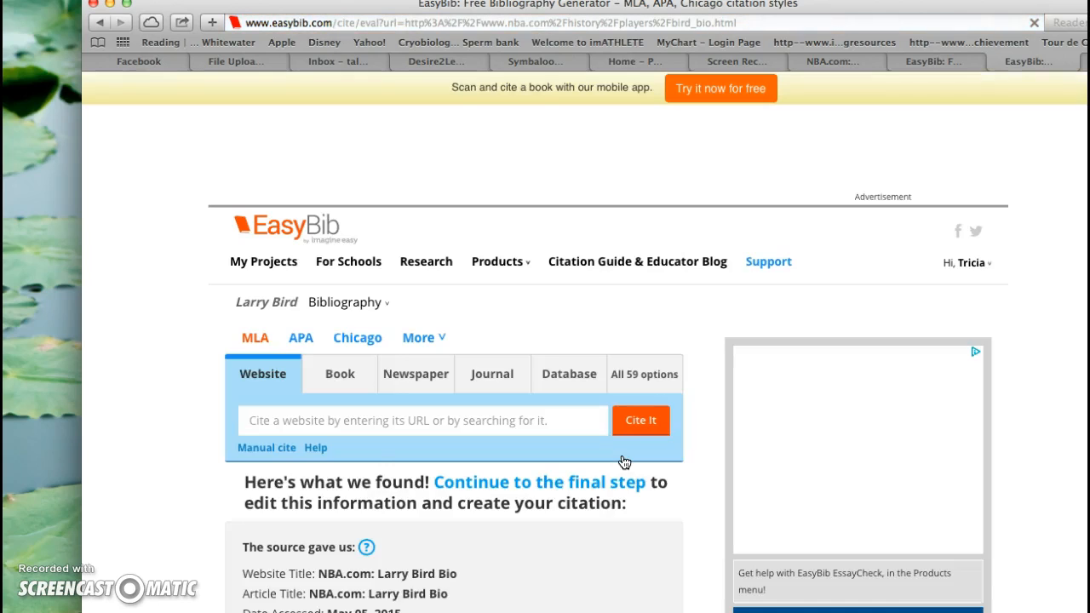
# Step: Review the details found and missing for the NBA.com source and continue to the MLA website citation form
pyautogui.scroll(-4, 502, 555)
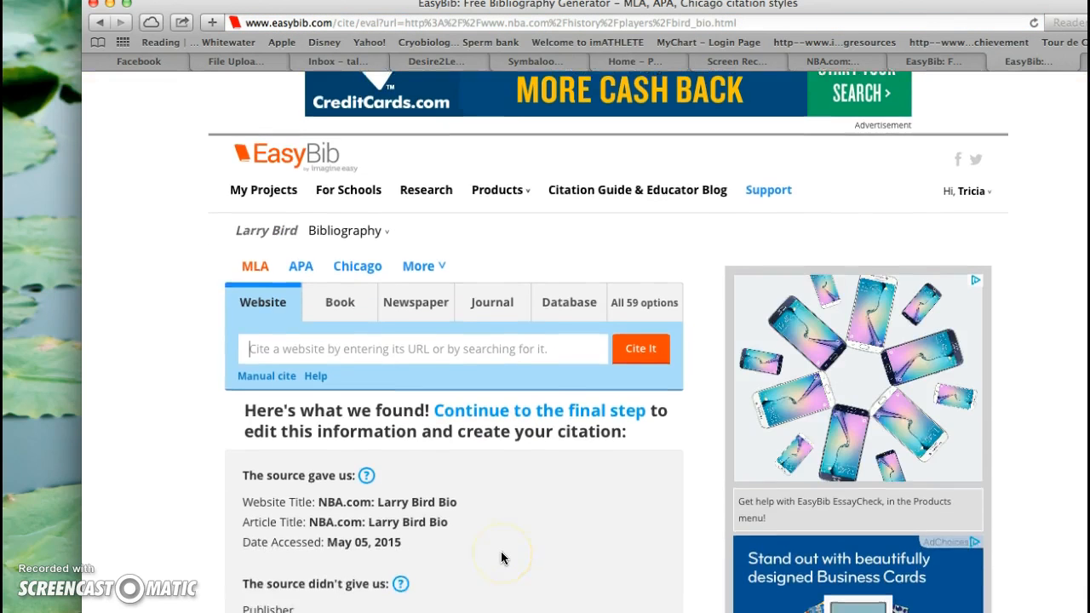
pyautogui.scroll(-1, 502, 558)
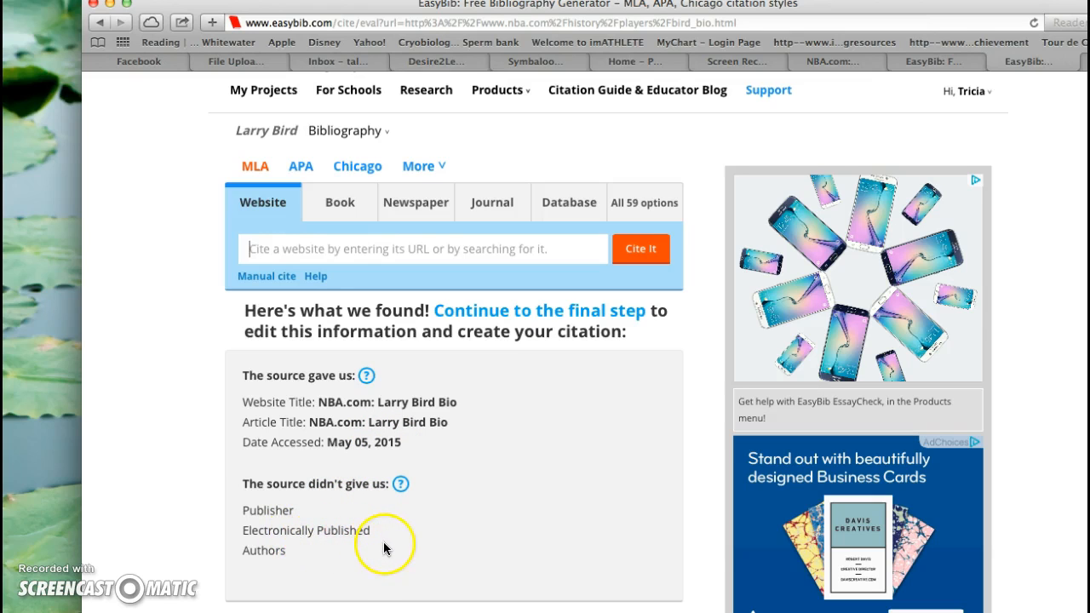
pyautogui.scroll(-2, 436, 586)
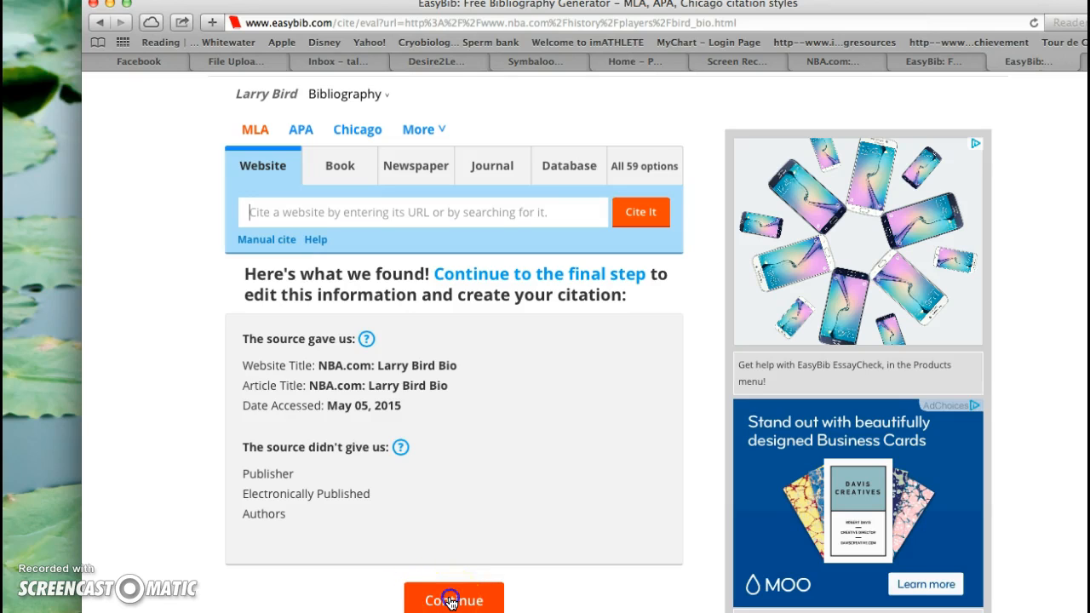
pyautogui.click(451, 600)
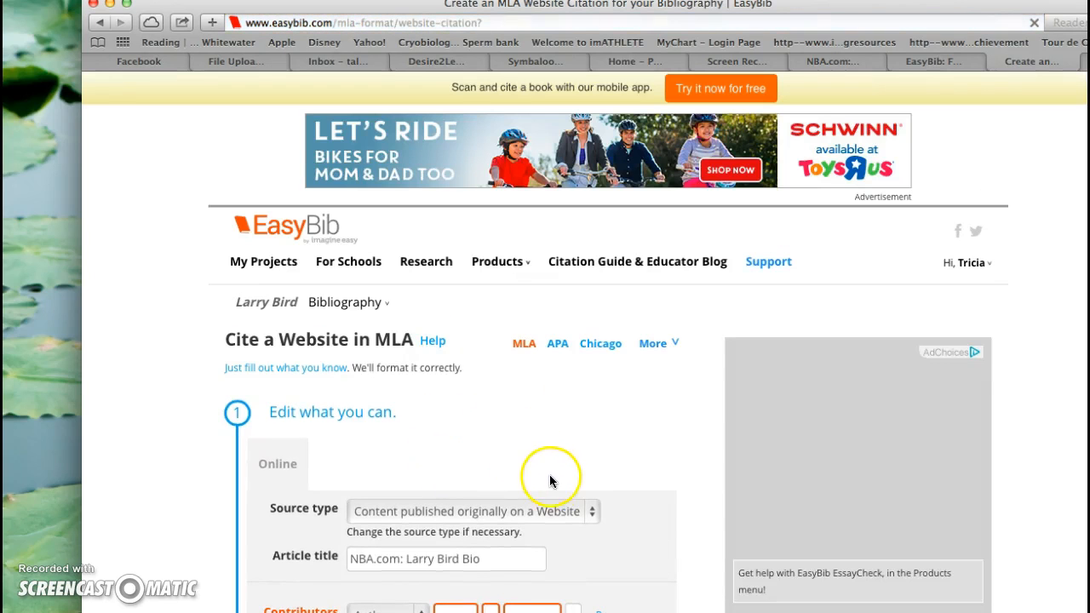
# Step: Create the MLA website citation for NBA.com: Larry Bird Bio, leaving the author, publisher and electronic publication date blank
pyautogui.scroll(-5, 641, 533)
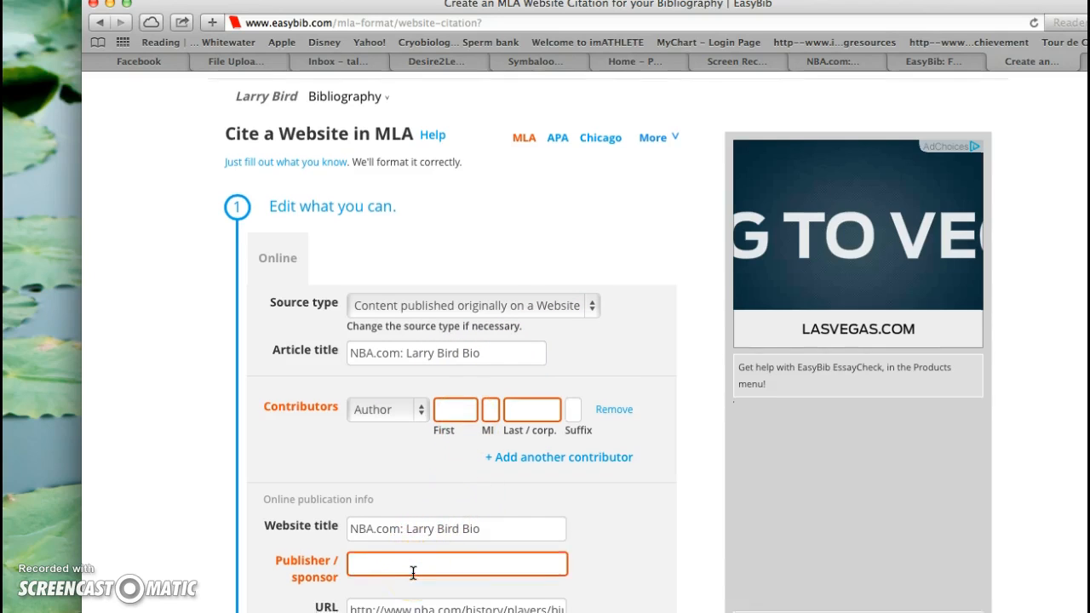
pyautogui.scroll(-5, 413, 573)
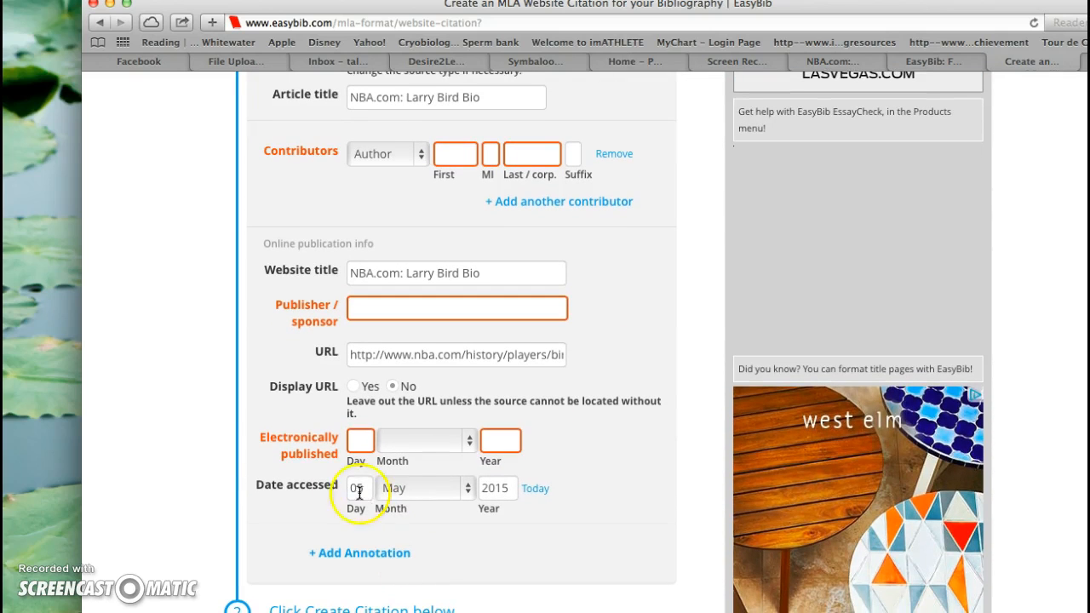
pyautogui.click(364, 441)
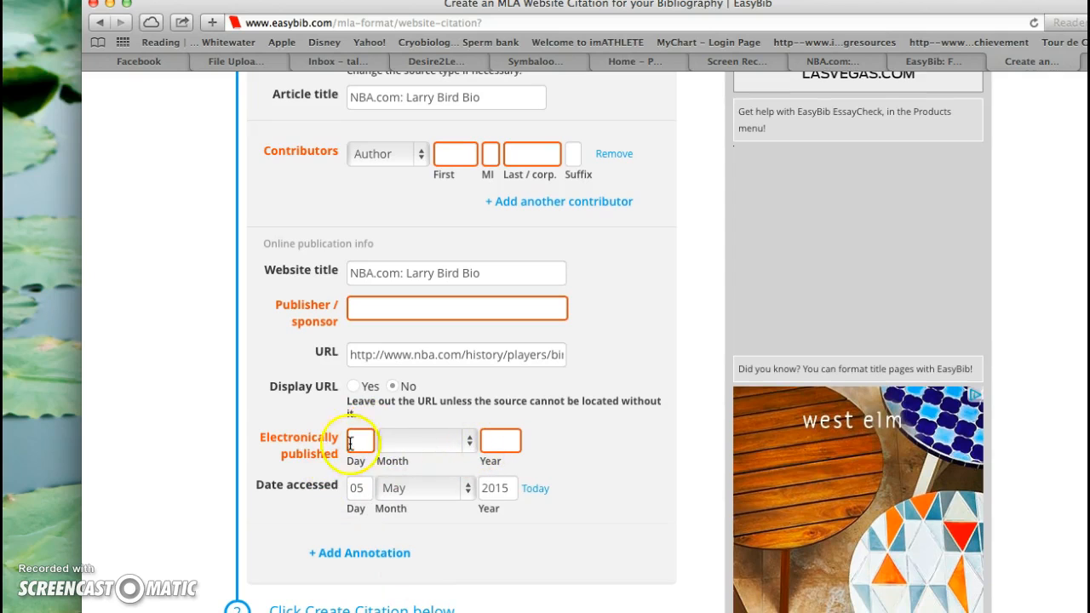
pyautogui.scroll(-2, 383, 577)
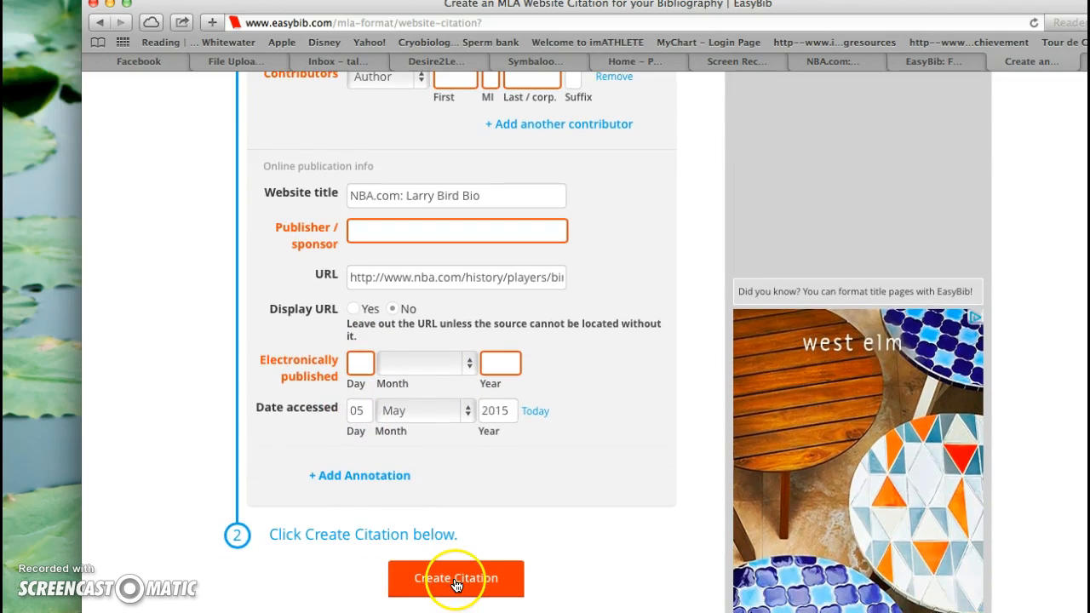
pyautogui.click(455, 579)
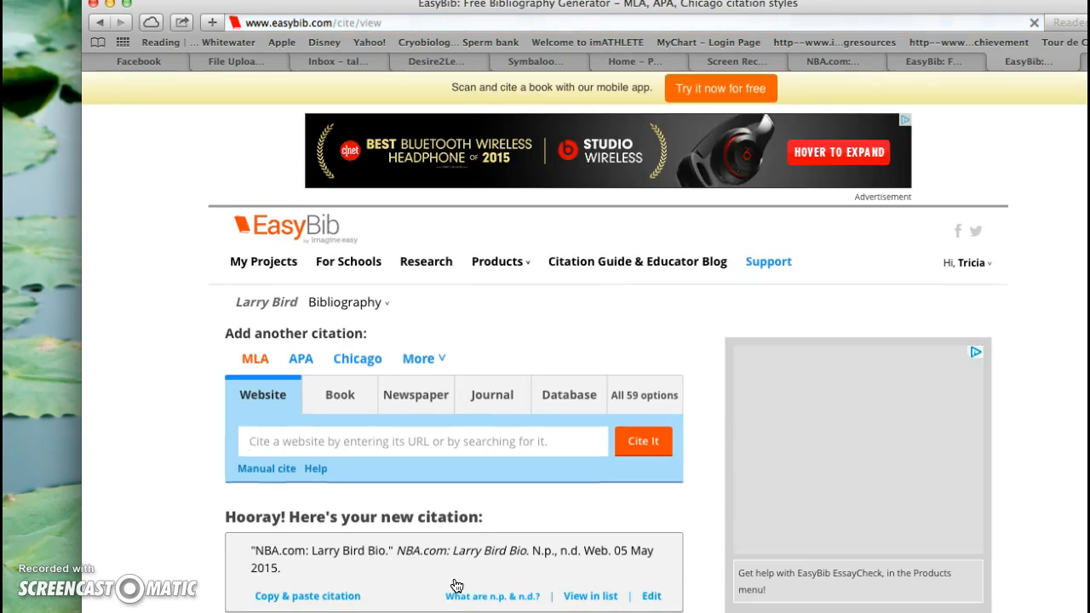
pyautogui.click(255, 549)
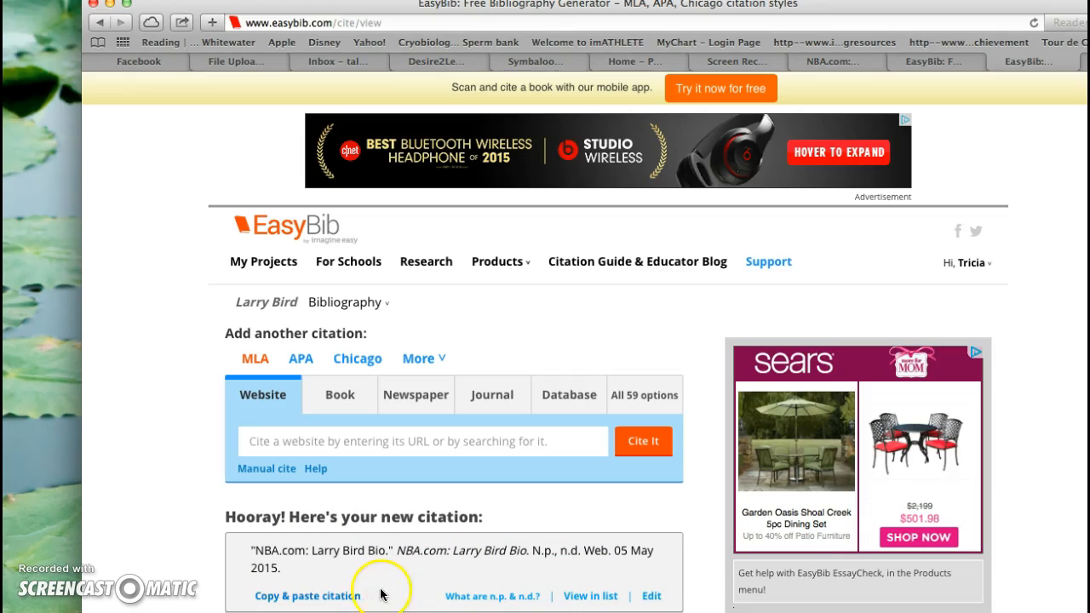
# Step: Switch the new citation's source type to Book and search for "larry bird"
pyautogui.click(341, 401)
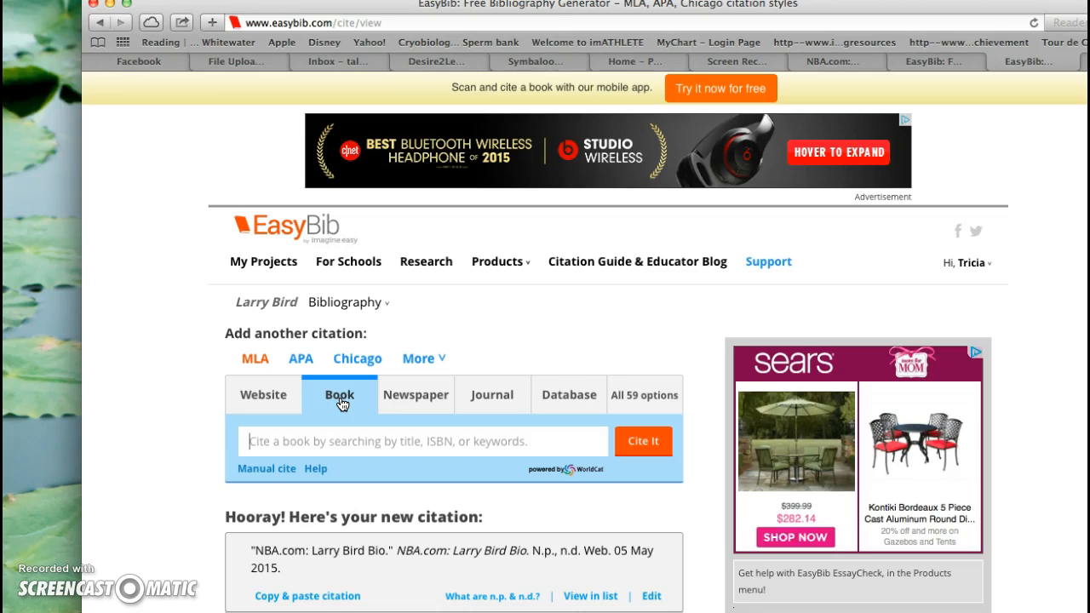
pyautogui.write('larry bird')
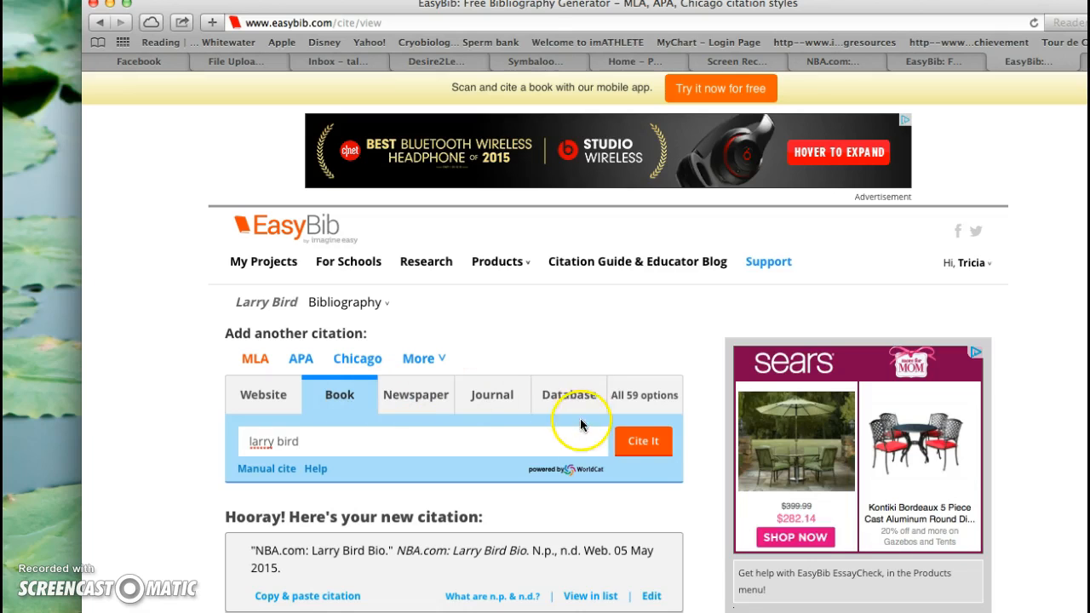
pyautogui.click(643, 443)
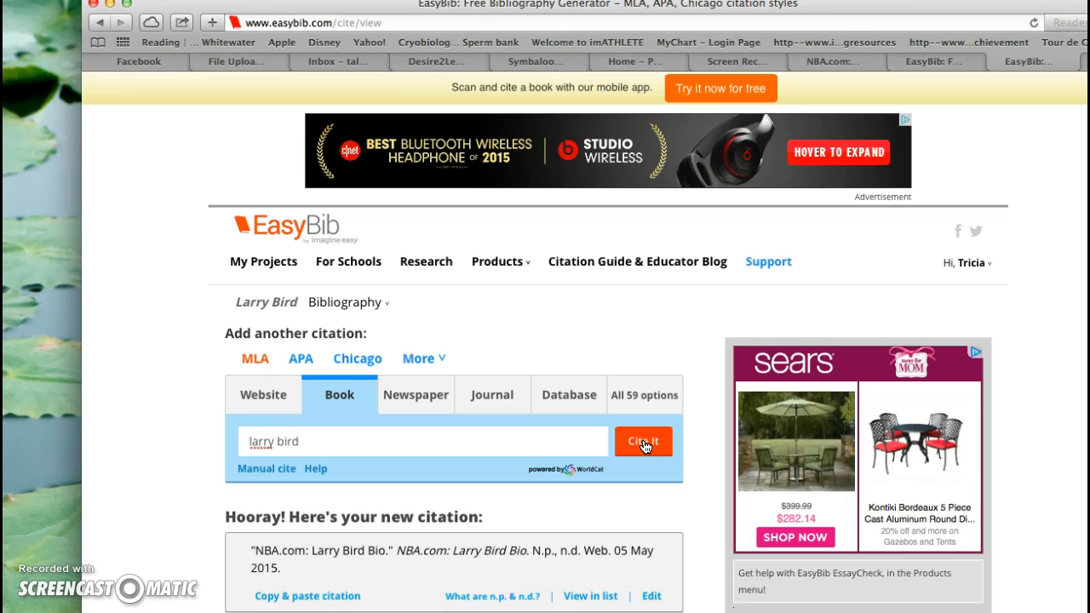
pyautogui.click(643, 443)
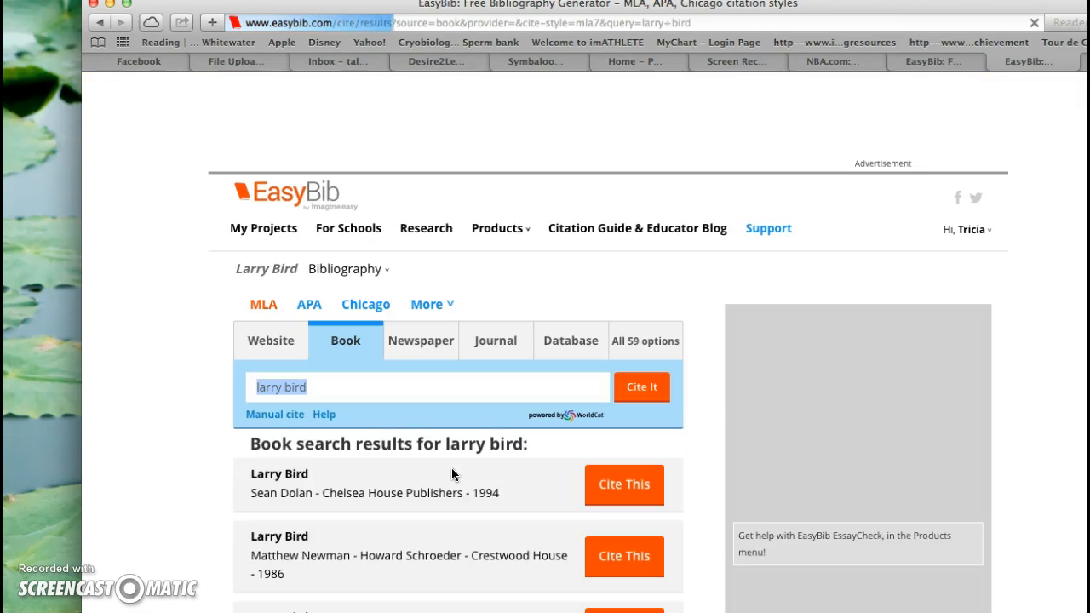
# Step: Check the notes document for the book's author and choose the matching 2002 "Larry Bird" book from Rosen Pub. Group to cite
pyautogui.scroll(-5, 452, 474)
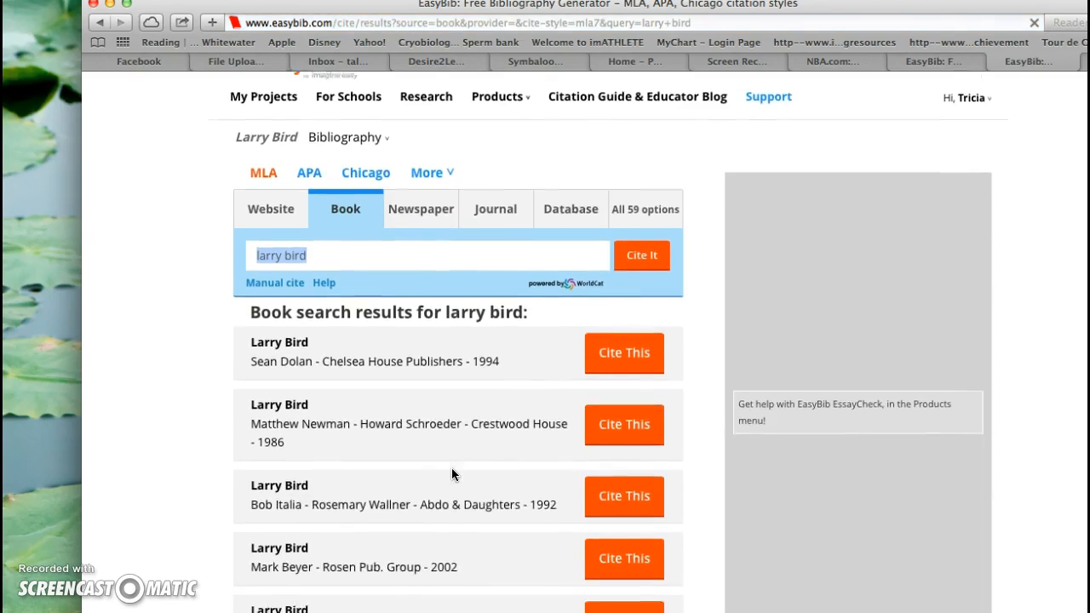
pyautogui.scroll(-1, 452, 474)
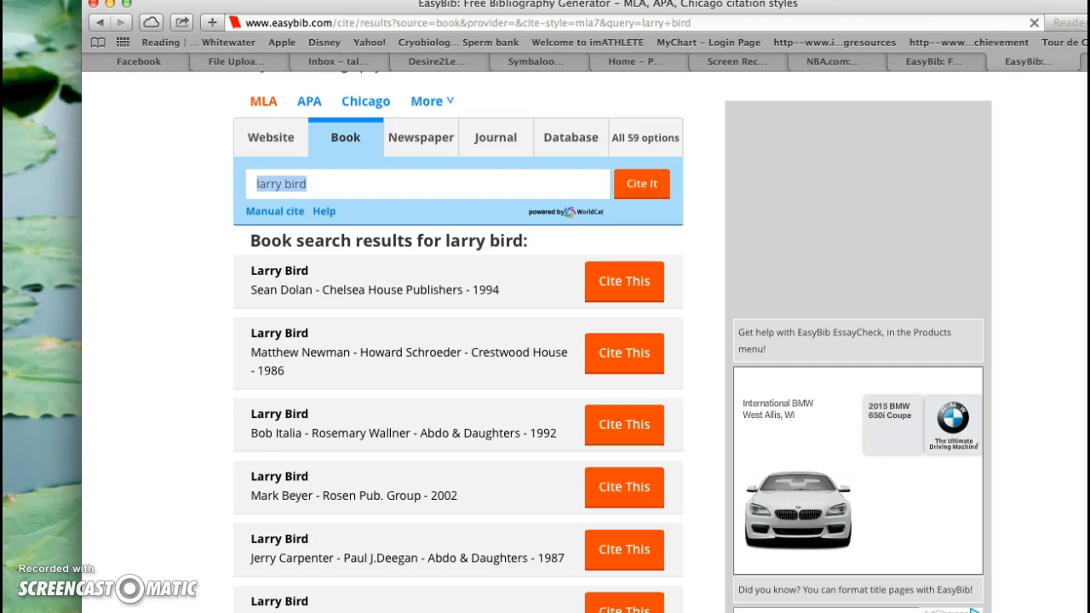
pyautogui.click(486, 1)
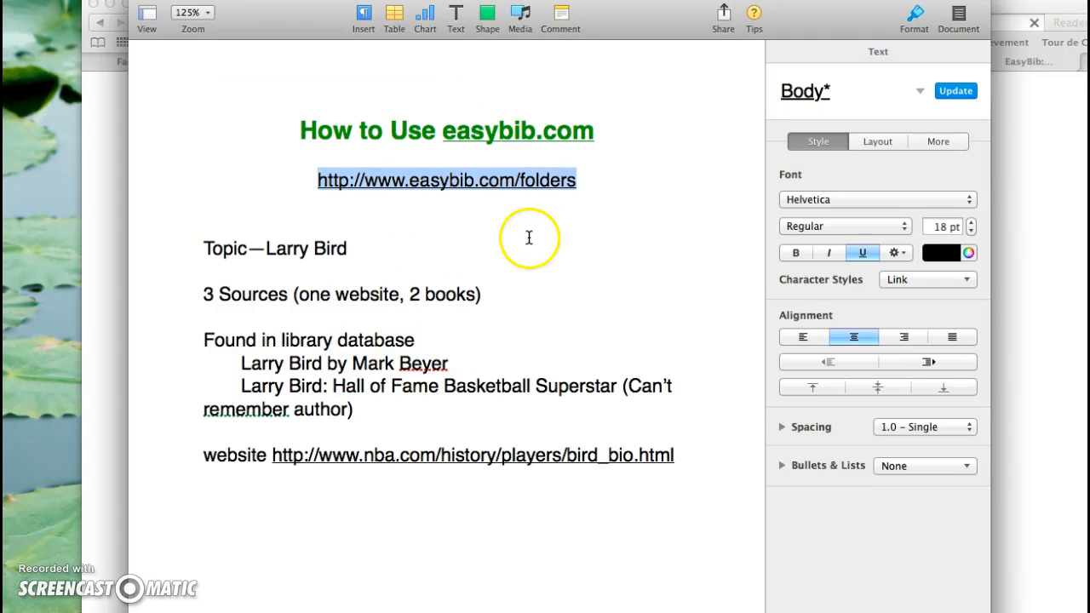
pyautogui.click(1013, 241)
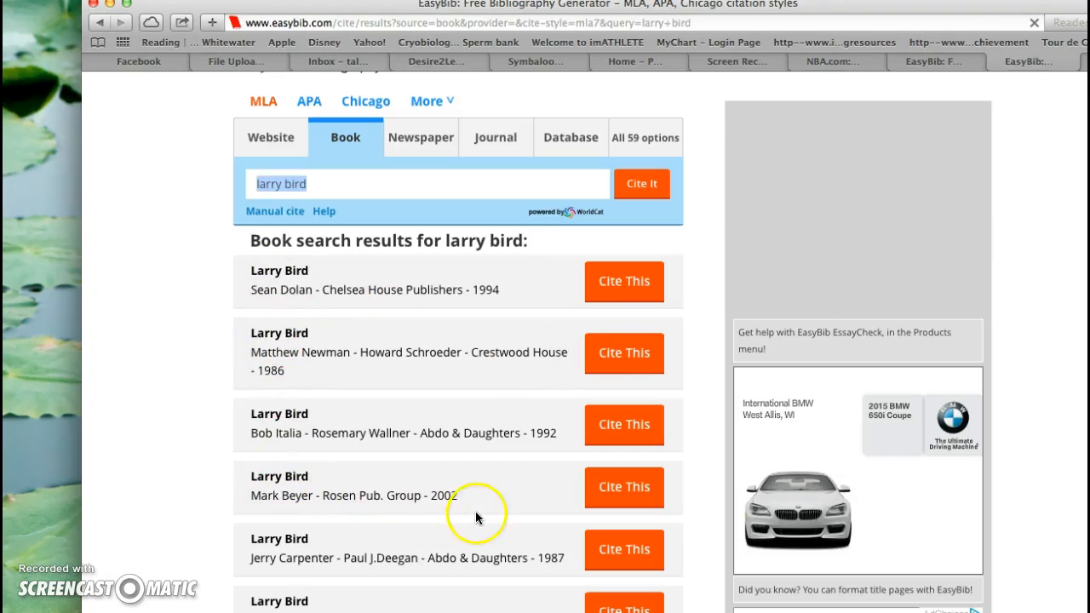
pyautogui.click(616, 494)
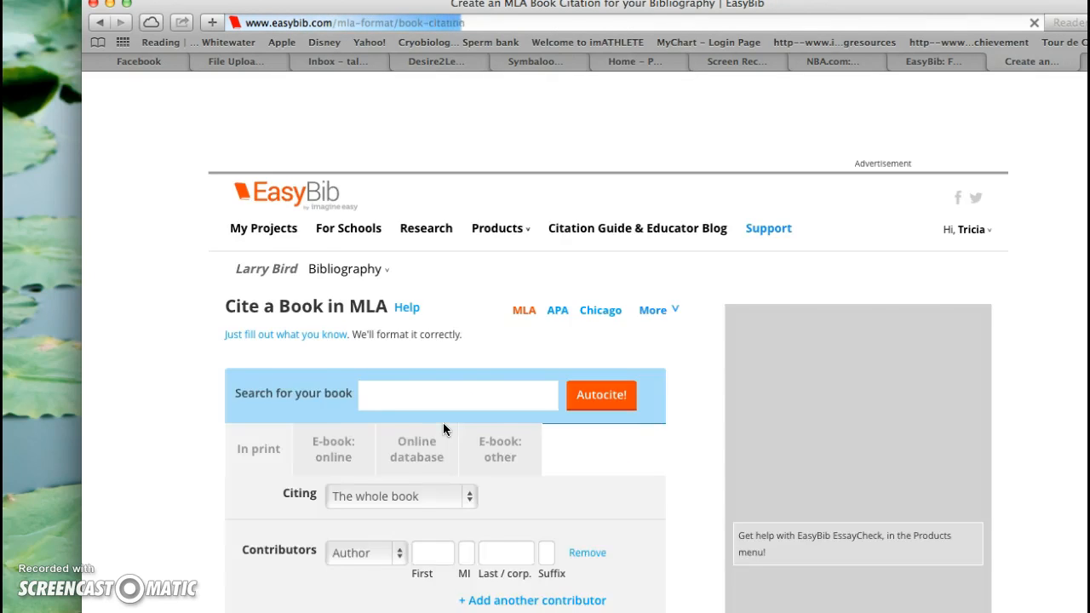
# Step: Create the MLA in-print citation for the whole 2002 "Larry Bird" book with its prefilled details and review the citation list
pyautogui.scroll(-5, 543, 503)
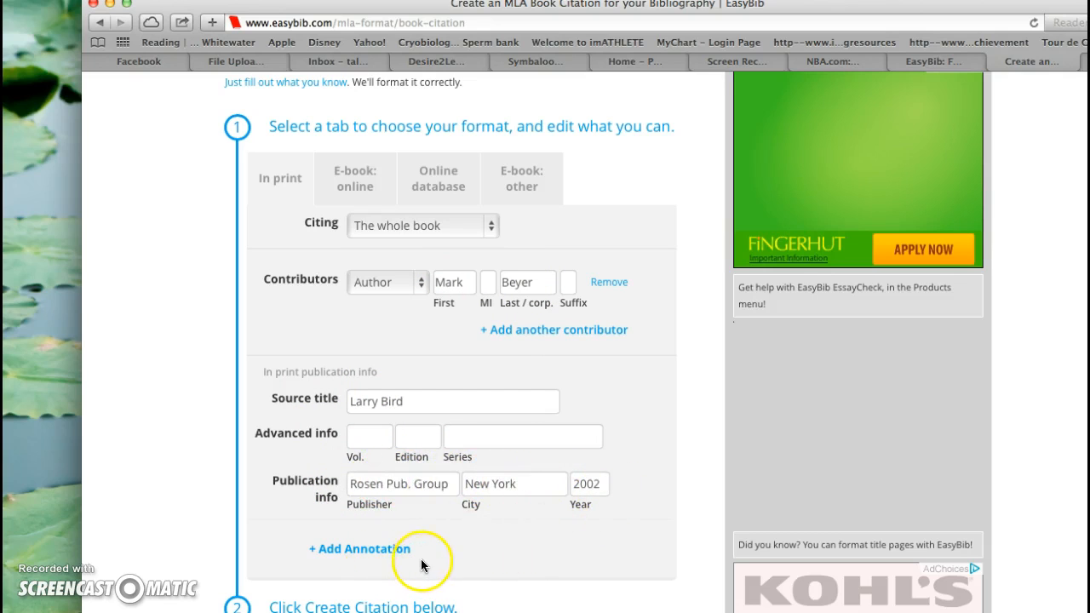
pyautogui.scroll(-3, 429, 559)
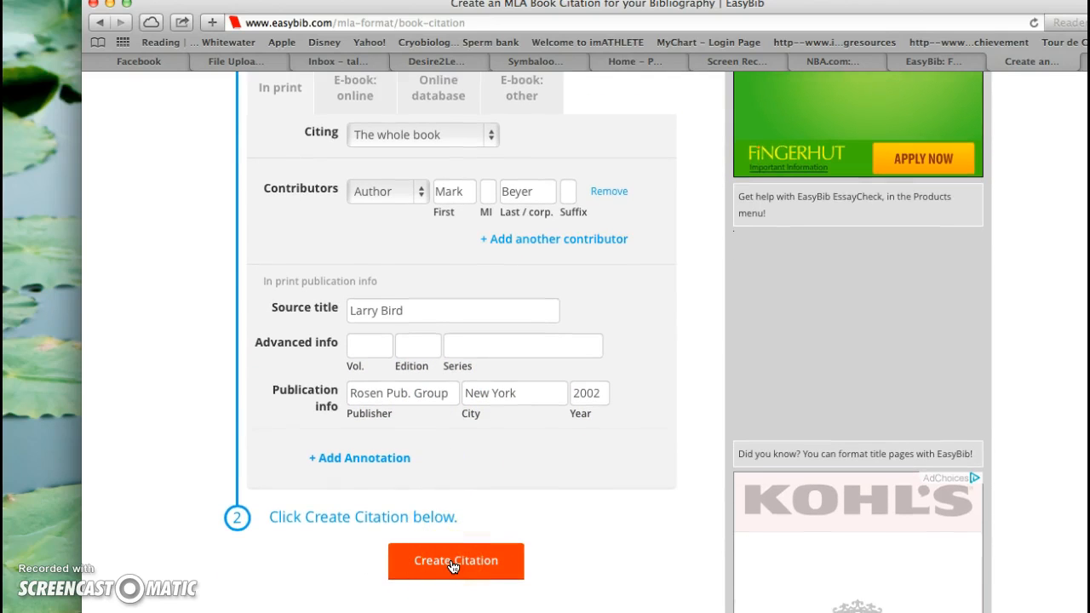
pyautogui.click(453, 566)
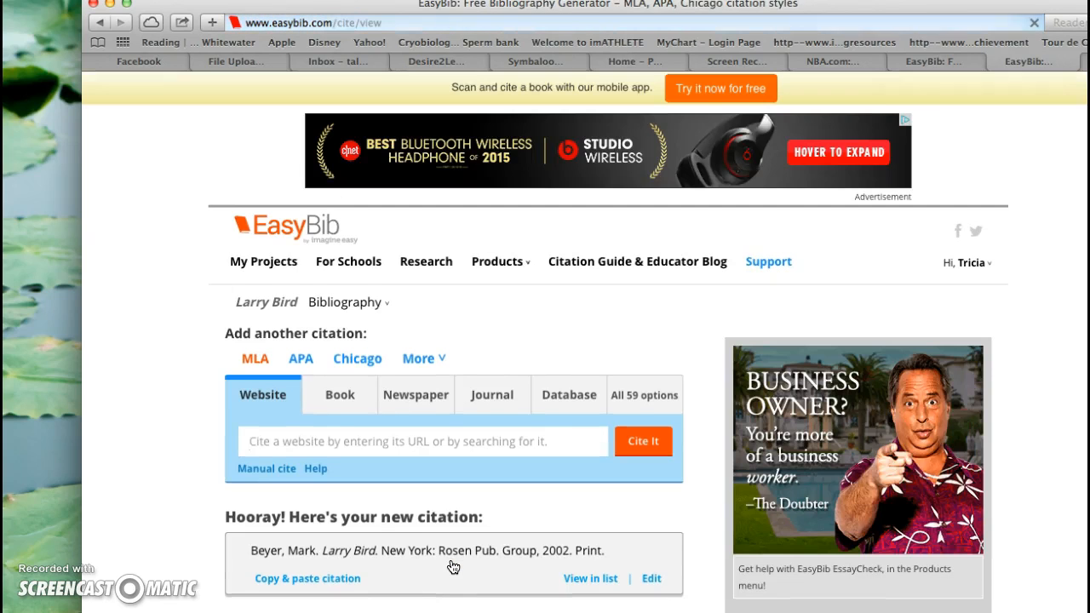
pyautogui.scroll(-5, 353, 552)
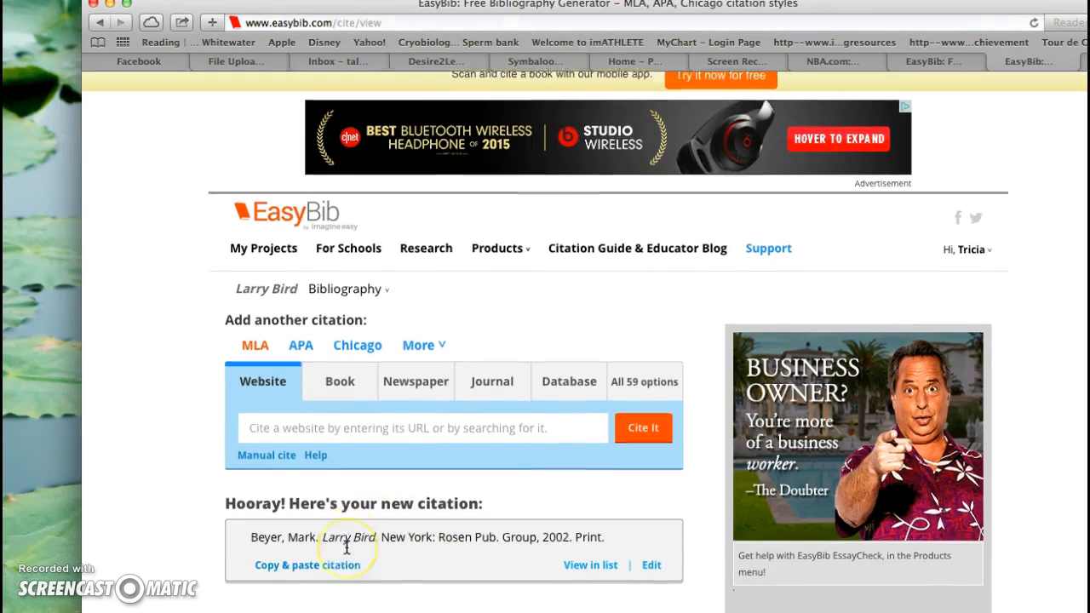
pyautogui.scroll(-4, 347, 547)
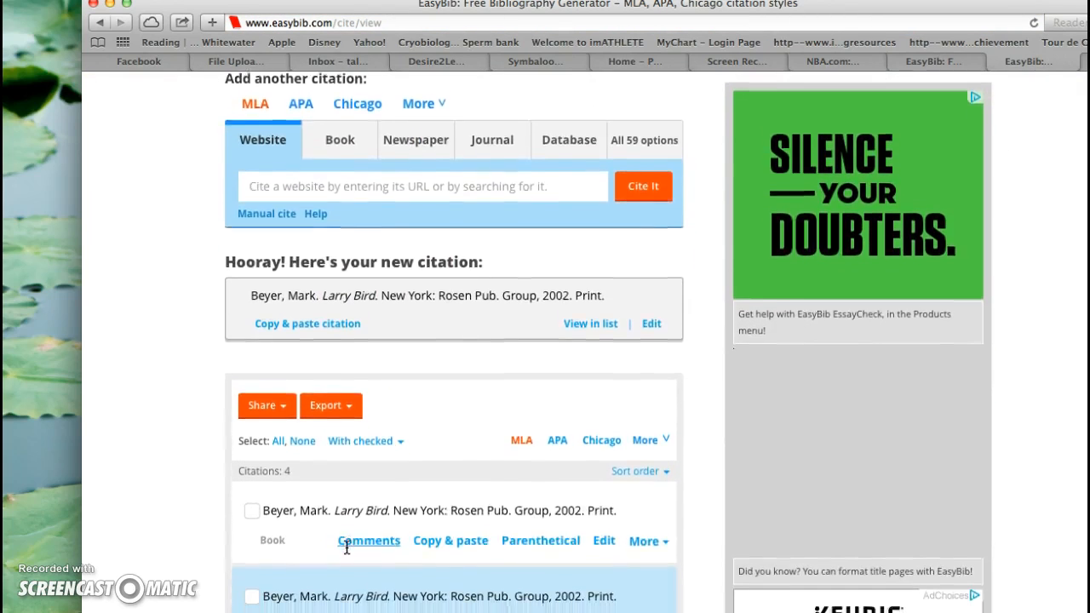
# Step: Switch the new citation's source type to Book and enter "larry bird hall of fame basketball superstar" as the search text
pyautogui.scroll(4, 346, 548)
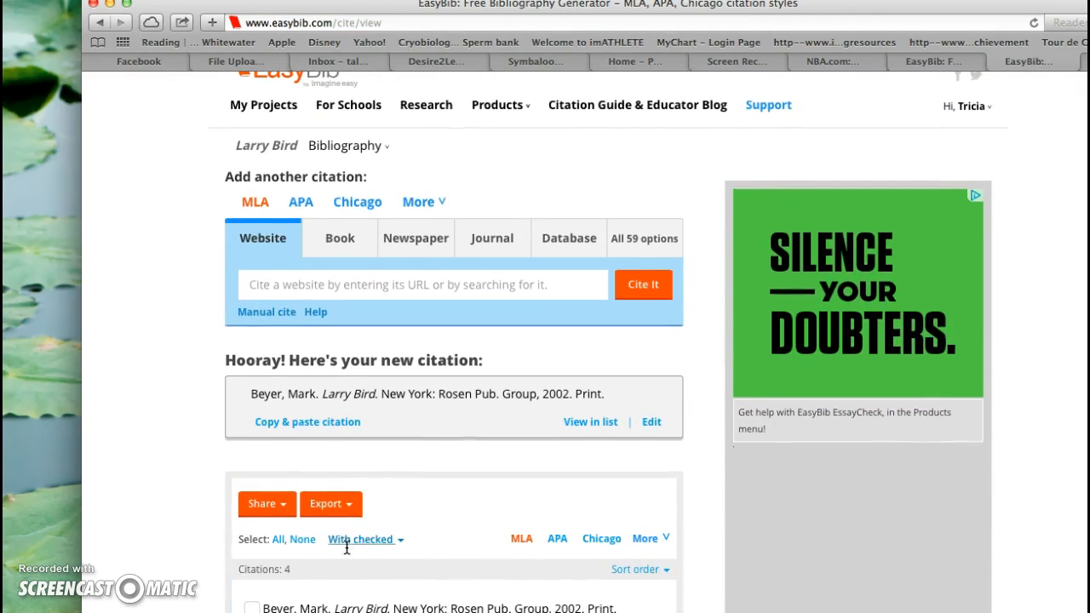
pyautogui.click(335, 256)
pyautogui.click(335, 255)
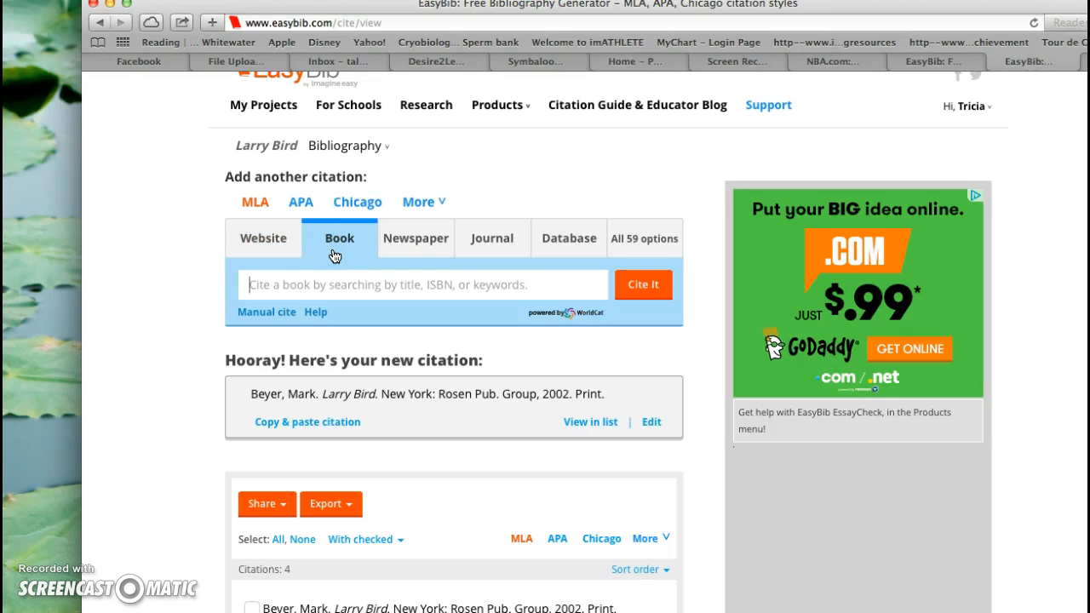
pyautogui.write('larry bird ha')
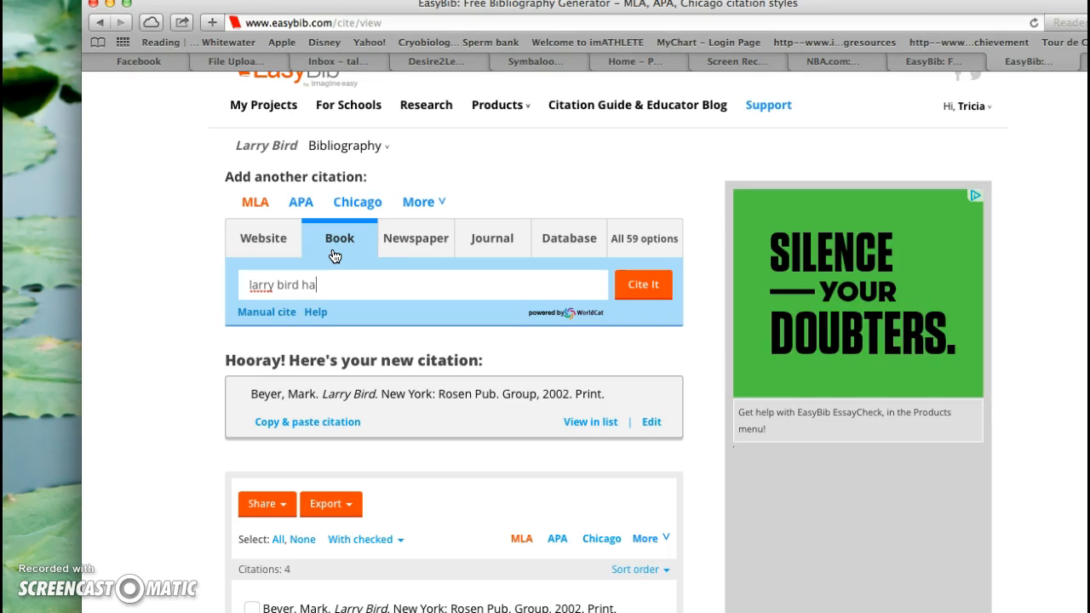
pyautogui.write('ll of fame ')
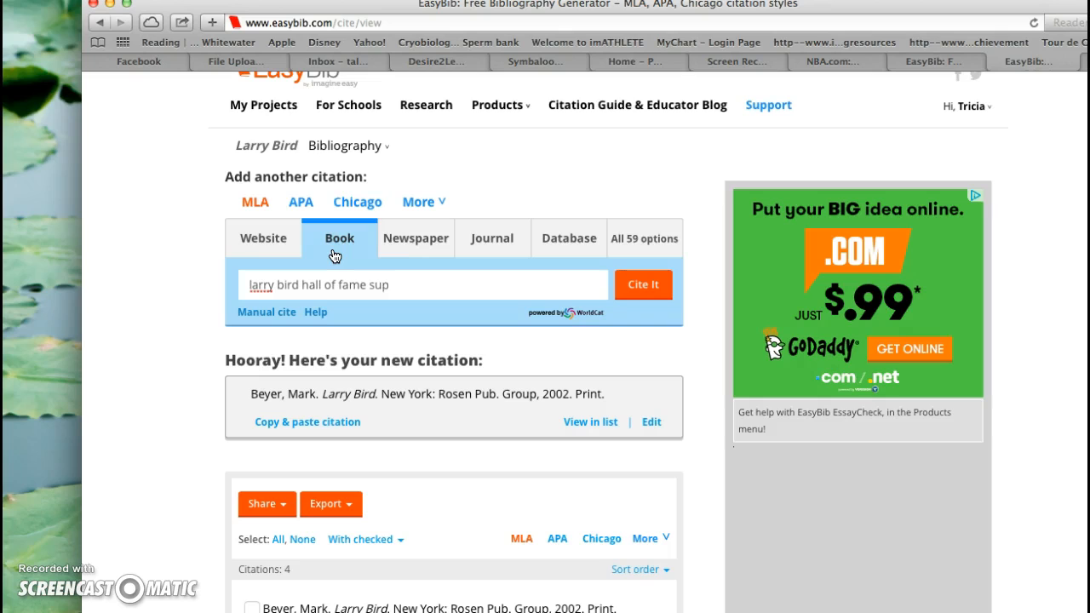
pyautogui.write('basketball')
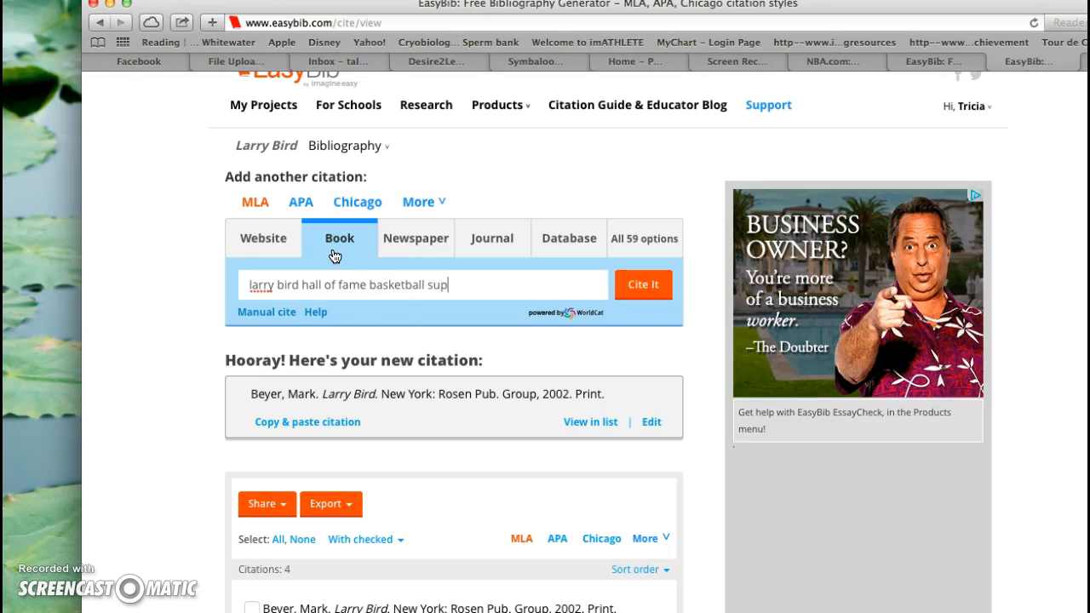
pyautogui.write(' superstar')
# Step: Check the second book's title in the notes document and run the book search in EasyBib
pyautogui.click(442, 6)
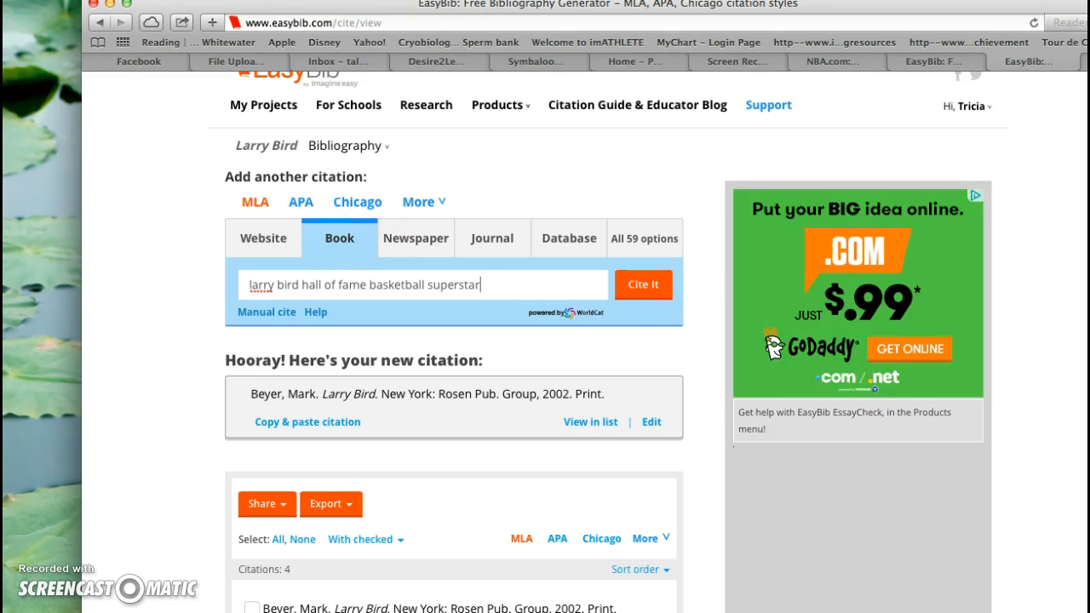
pyautogui.press('super+Tab')
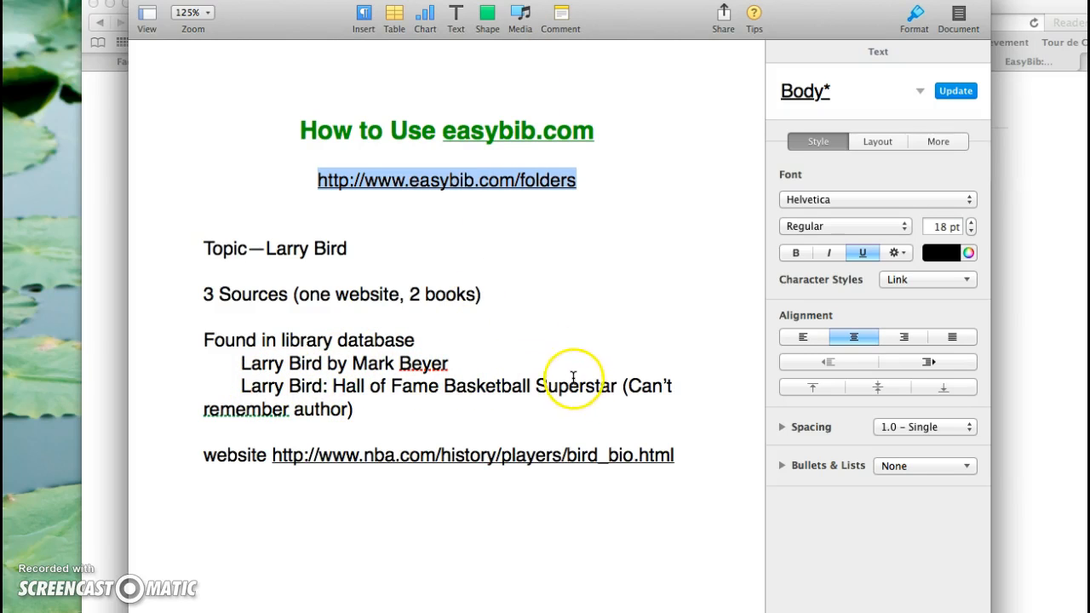
pyautogui.click(1049, 209)
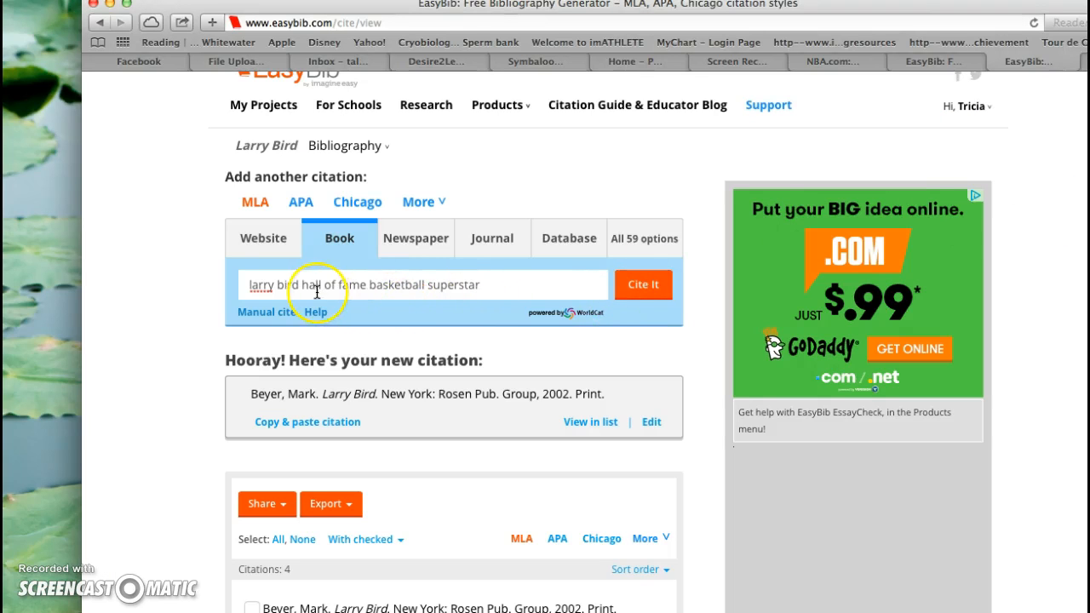
pyautogui.click(640, 288)
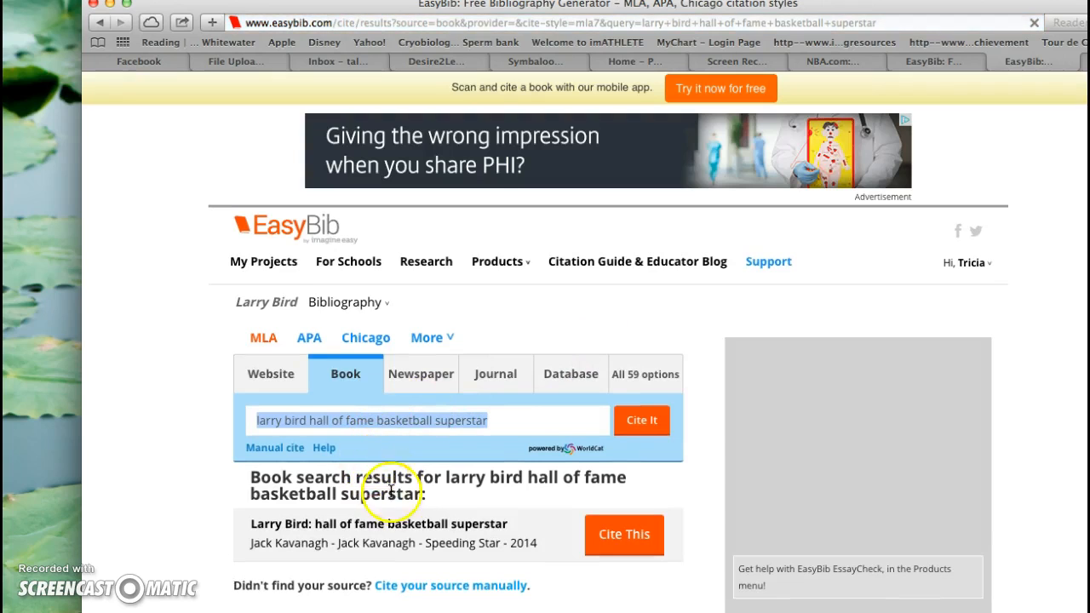
# Step: Choose the 2014 Speeding Star book "Larry Bird: hall of fame basketball superstar" to cite and remove its duplicate second author
pyautogui.click(404, 501)
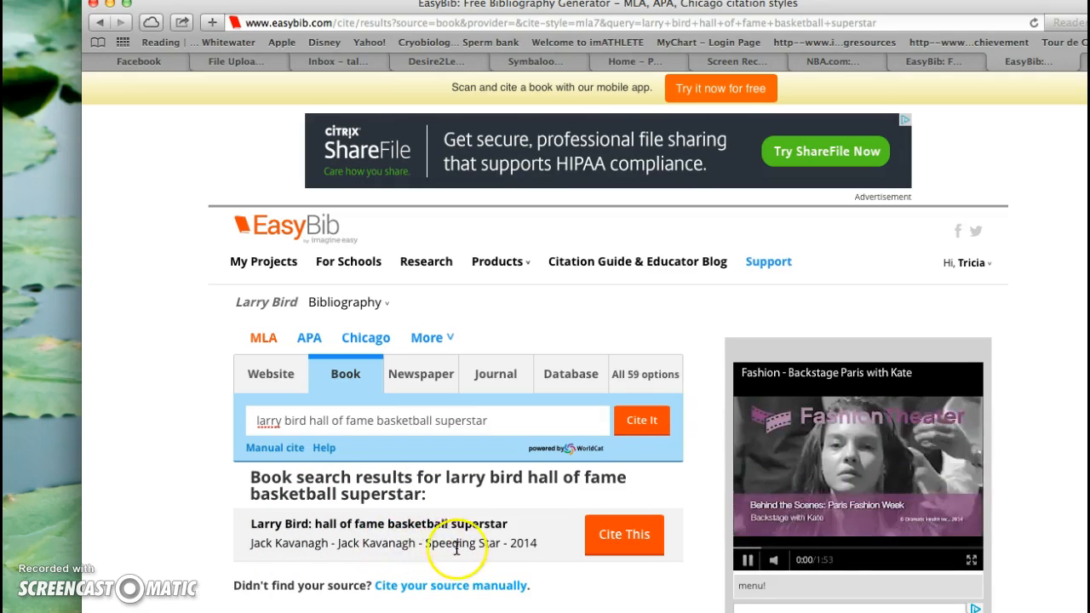
pyautogui.click(634, 536)
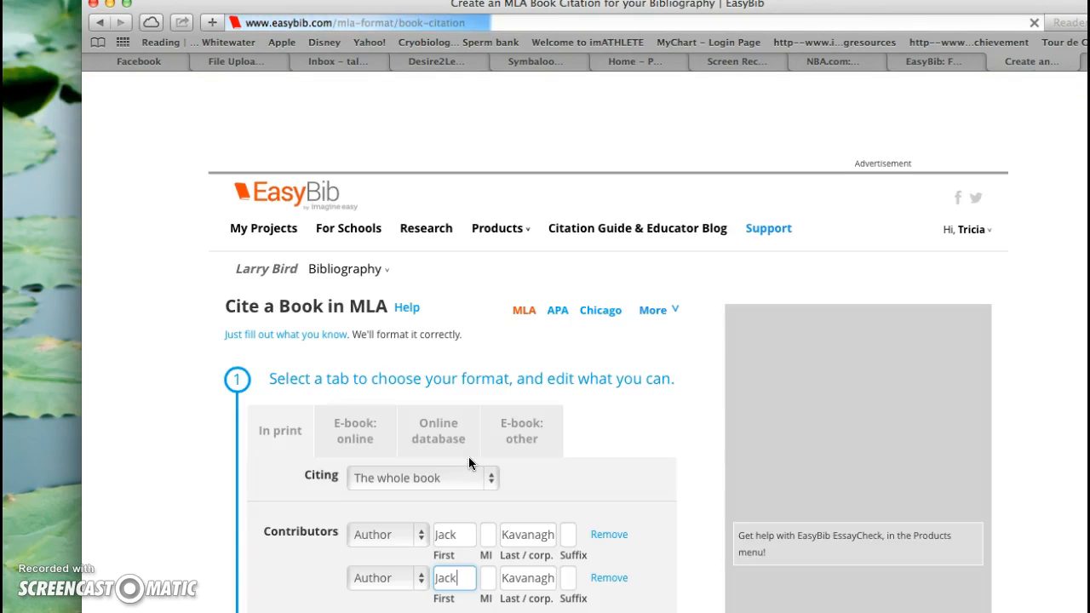
pyautogui.scroll(-3, 577, 501)
pyautogui.scroll(-3, 577, 501)
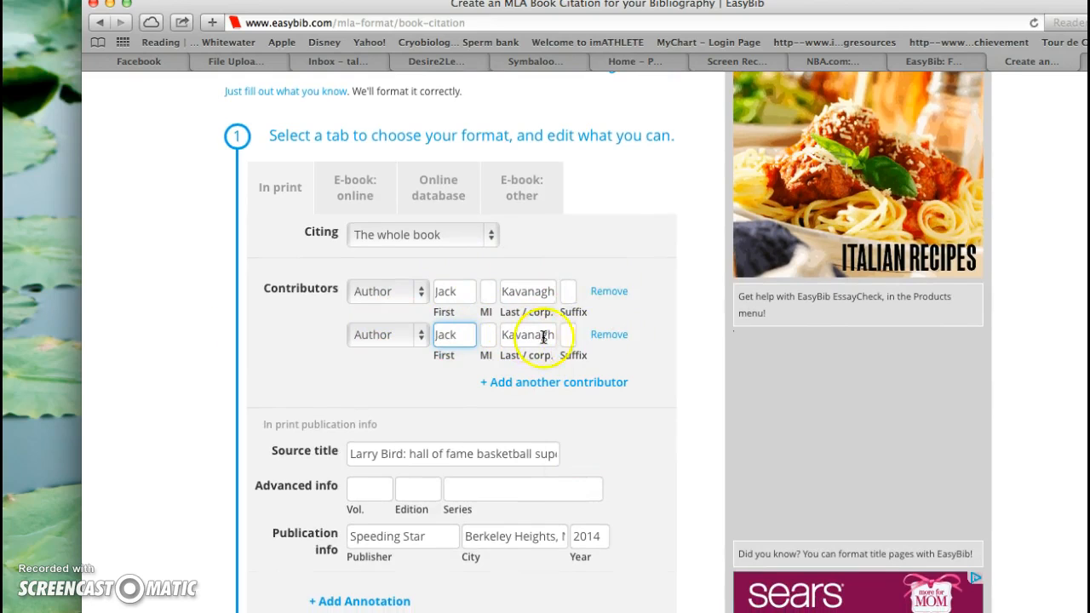
pyautogui.click(609, 335)
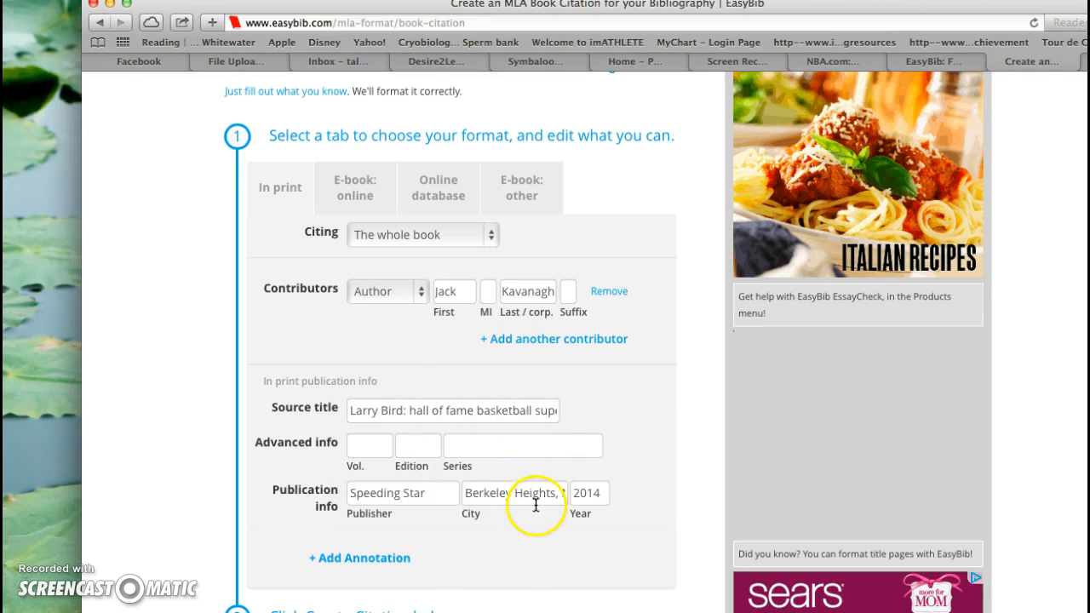
# Step: Create the MLA in-print citation for the whole 2014 Speeding Star book with its prefilled publication details and review the citation list
pyautogui.scroll(-5, 482, 565)
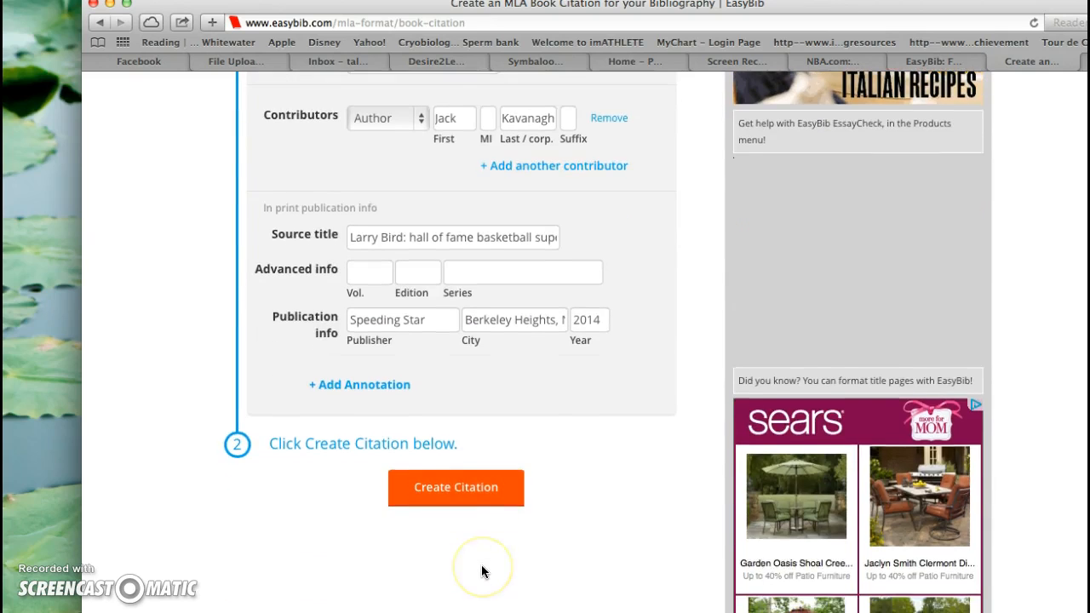
pyautogui.click(452, 492)
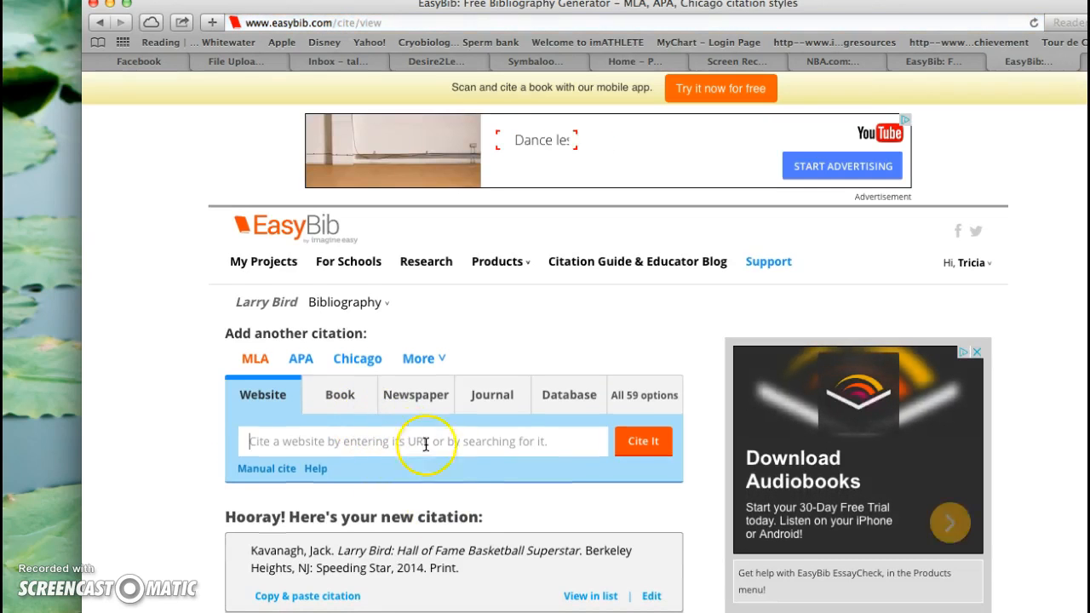
pyautogui.scroll(-5, 461, 479)
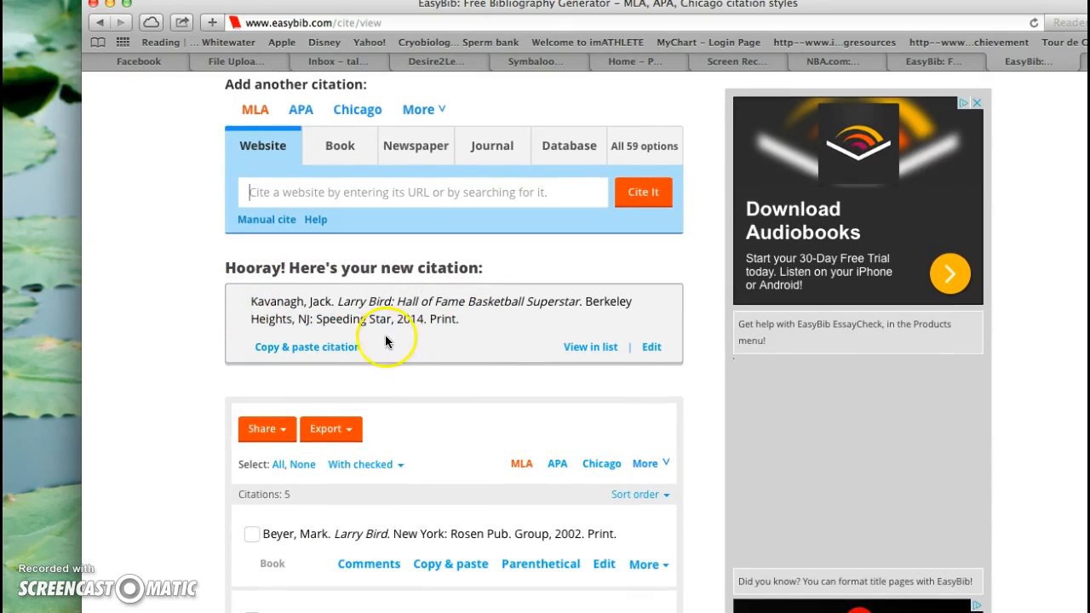
pyautogui.scroll(-5, 412, 496)
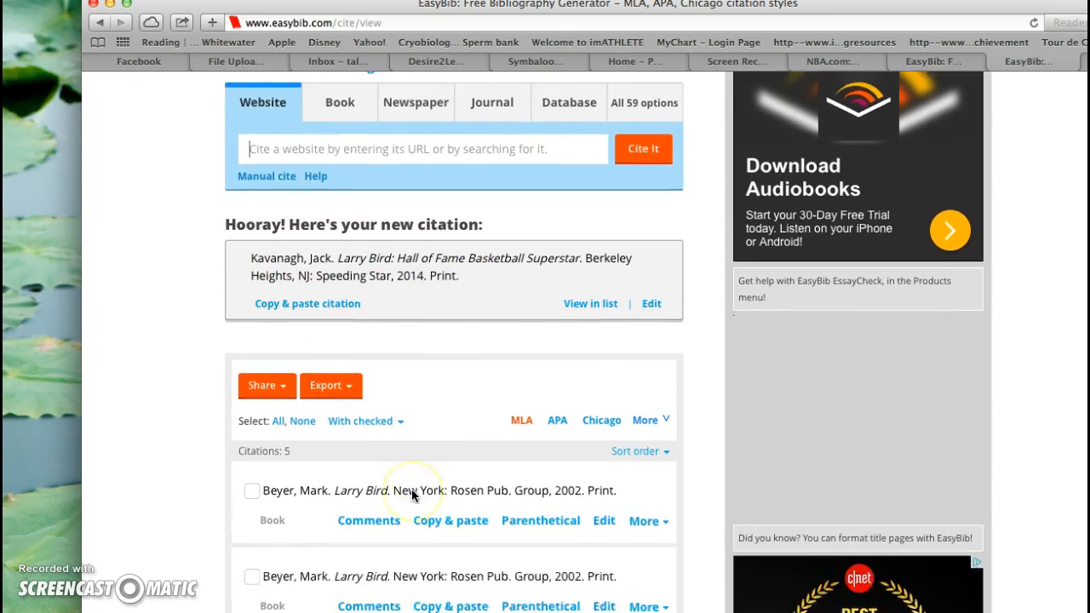
pyautogui.scroll(-2, 412, 496)
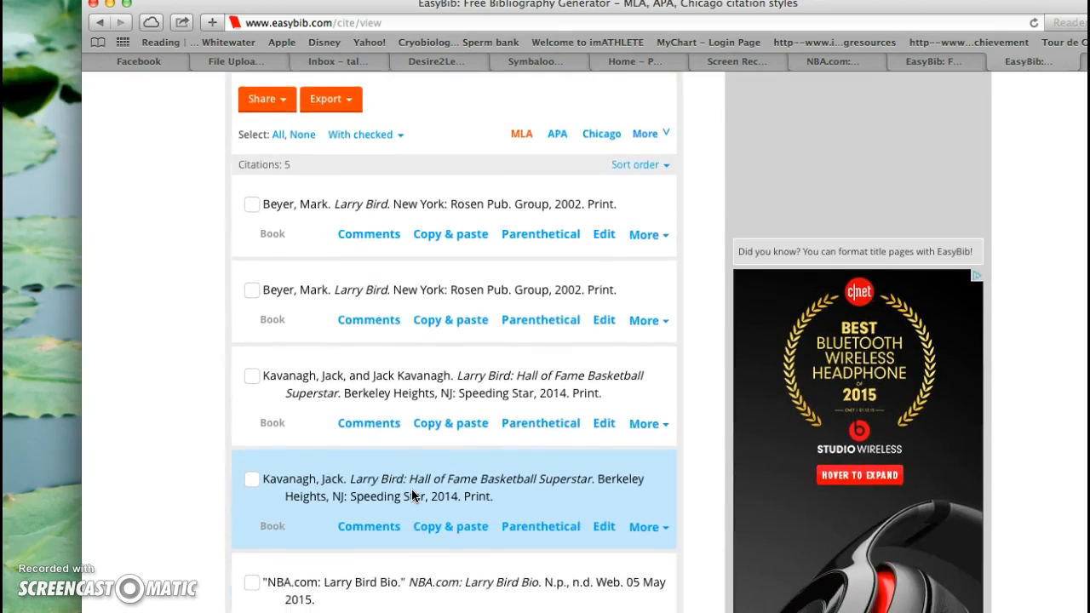
pyautogui.scroll(-2, 412, 495)
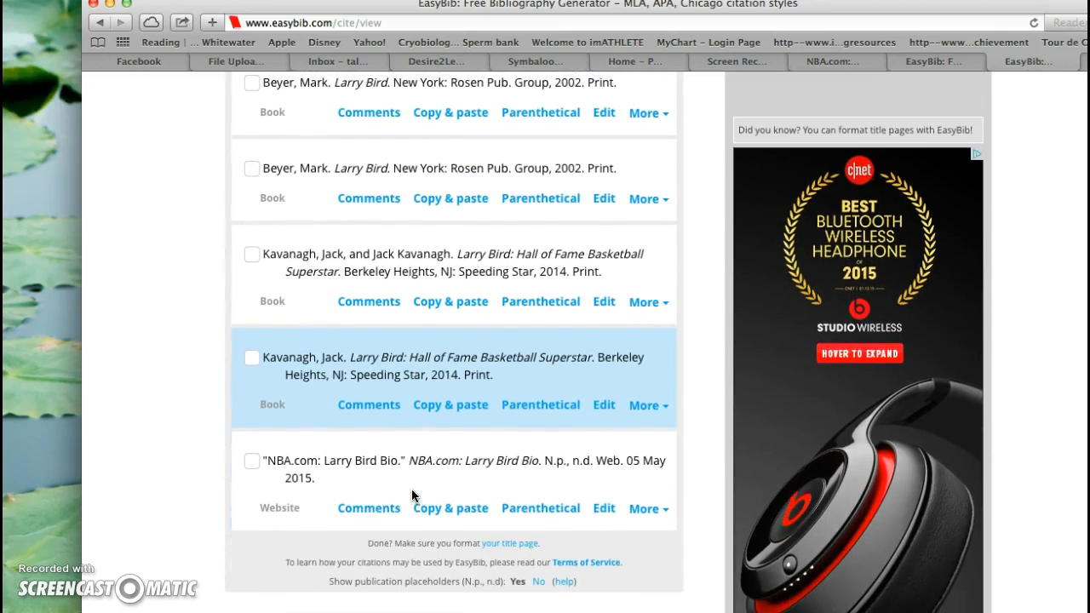
# Step: Delete the first of the two identical 2002 "Larry Bird" citations and the 2014 book citation listing its author twice, and review the list
pyautogui.scroll(1, 412, 495)
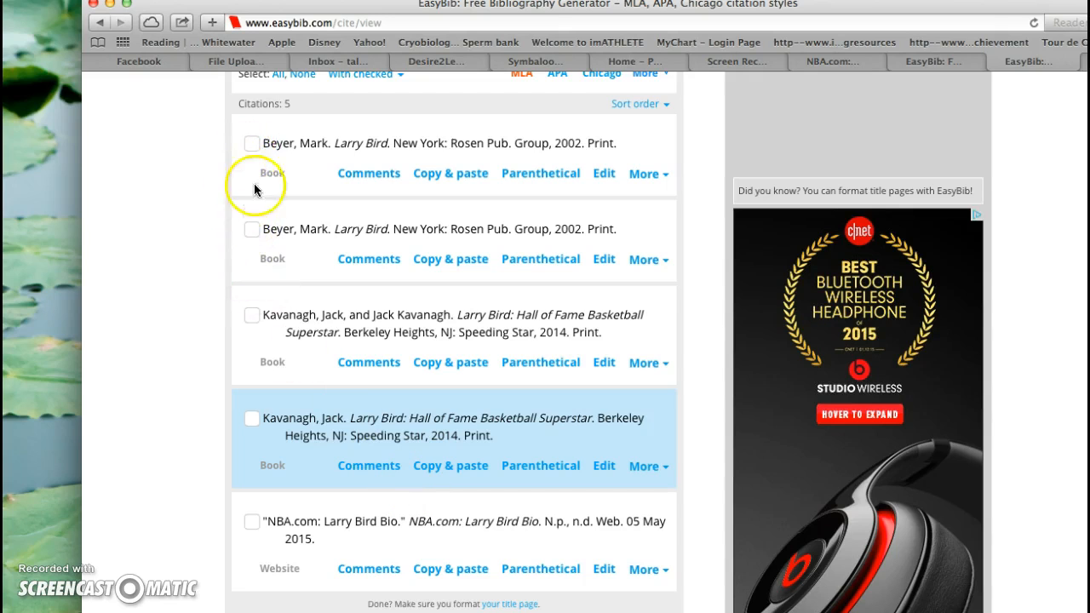
pyautogui.scroll(2, 254, 151)
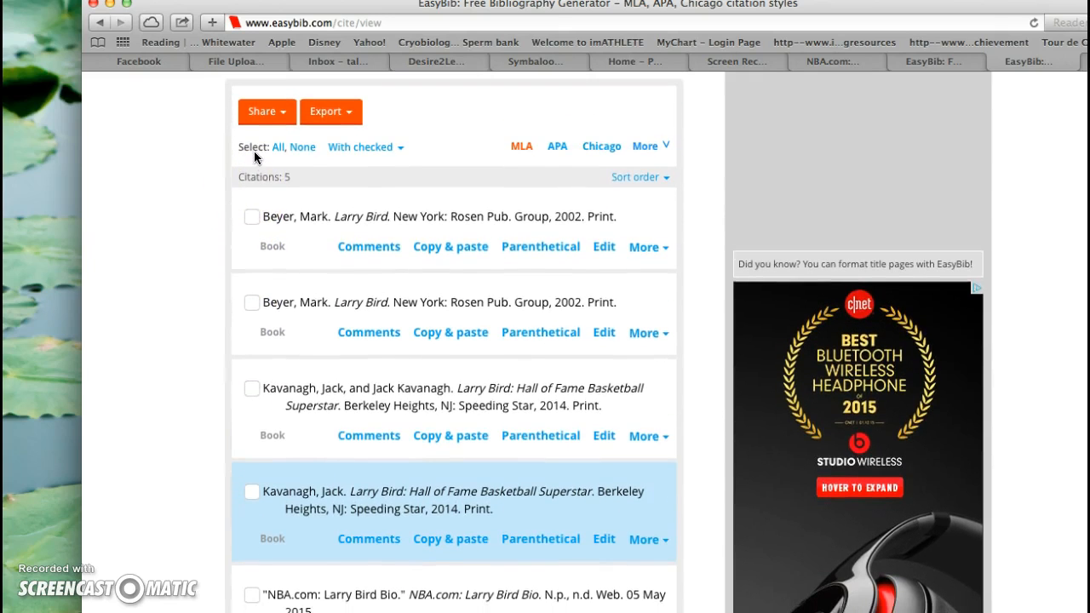
pyautogui.click(253, 218)
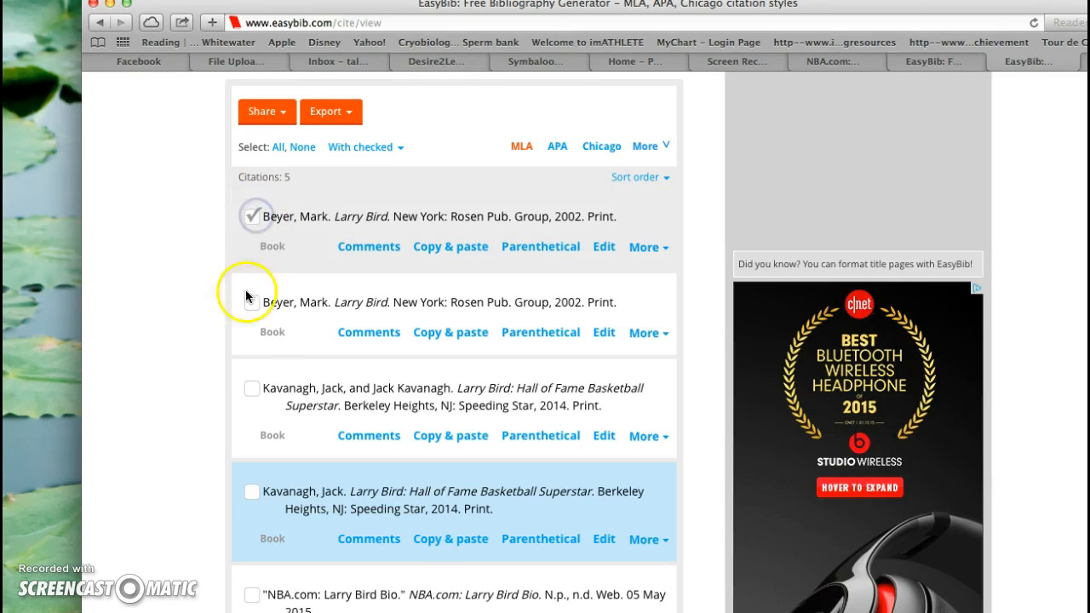
pyautogui.click(254, 389)
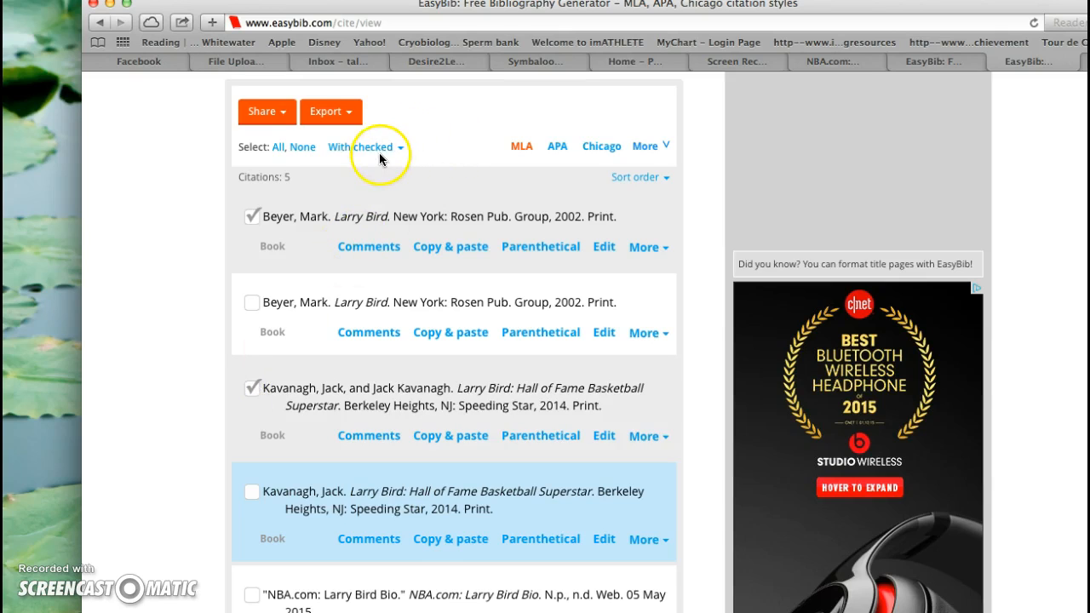
pyautogui.click(380, 153)
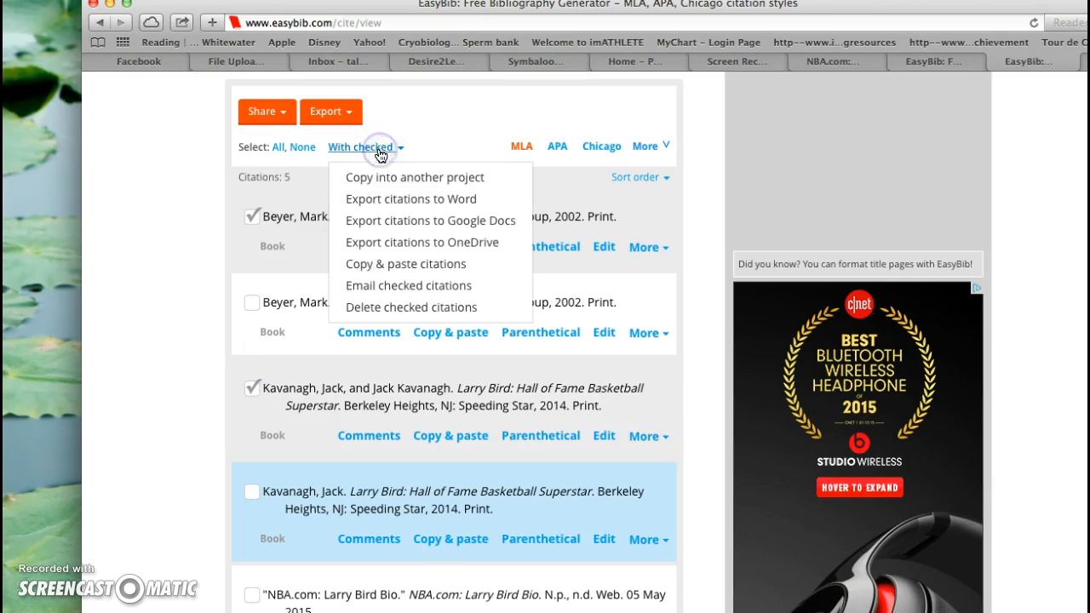
pyautogui.click(393, 308)
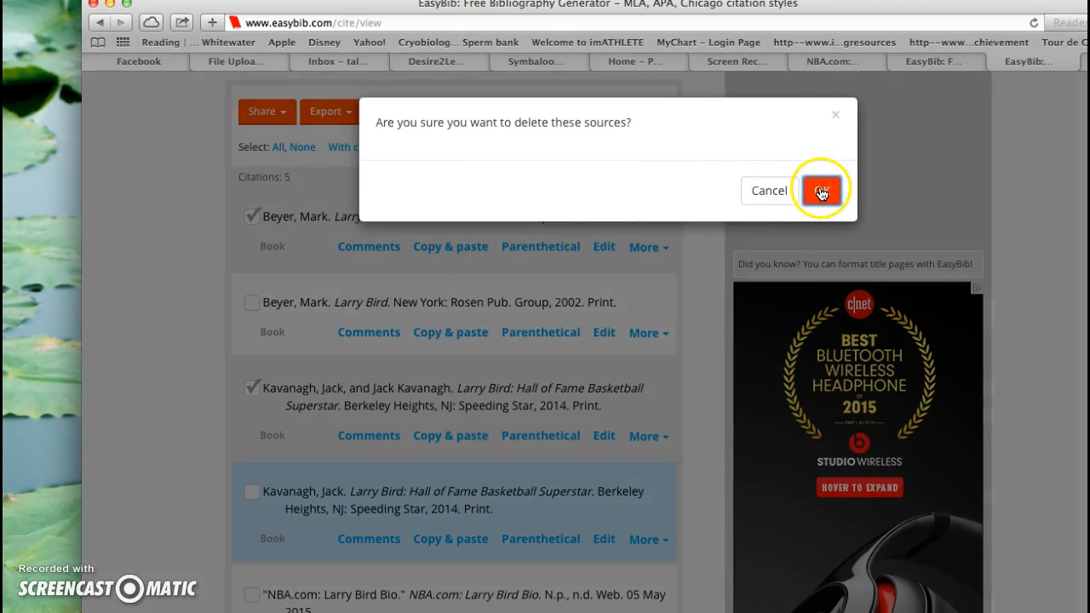
pyautogui.click(821, 193)
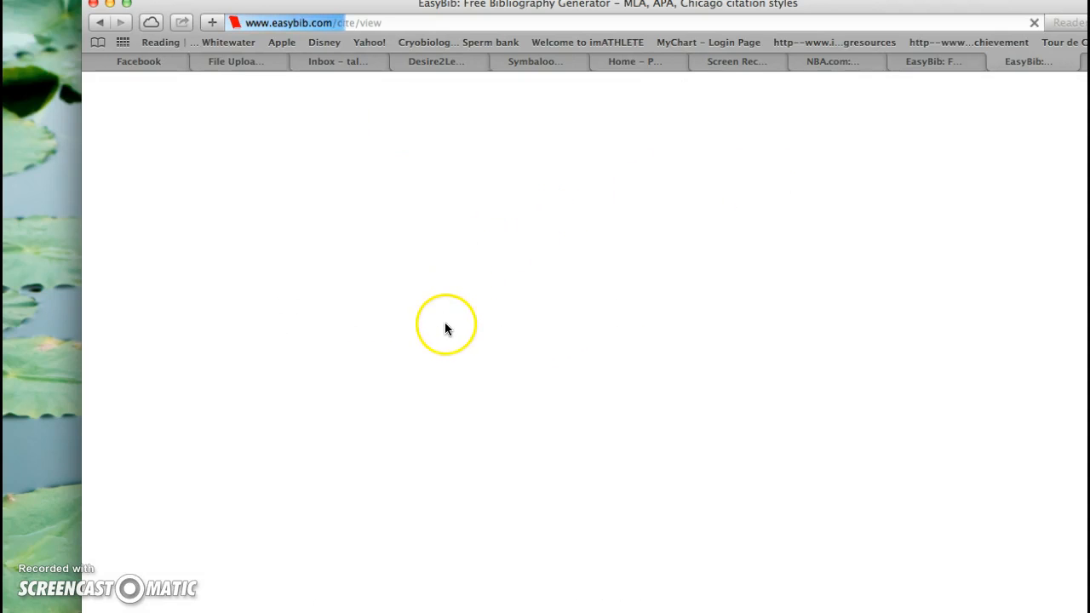
pyautogui.scroll(-5, 444, 327)
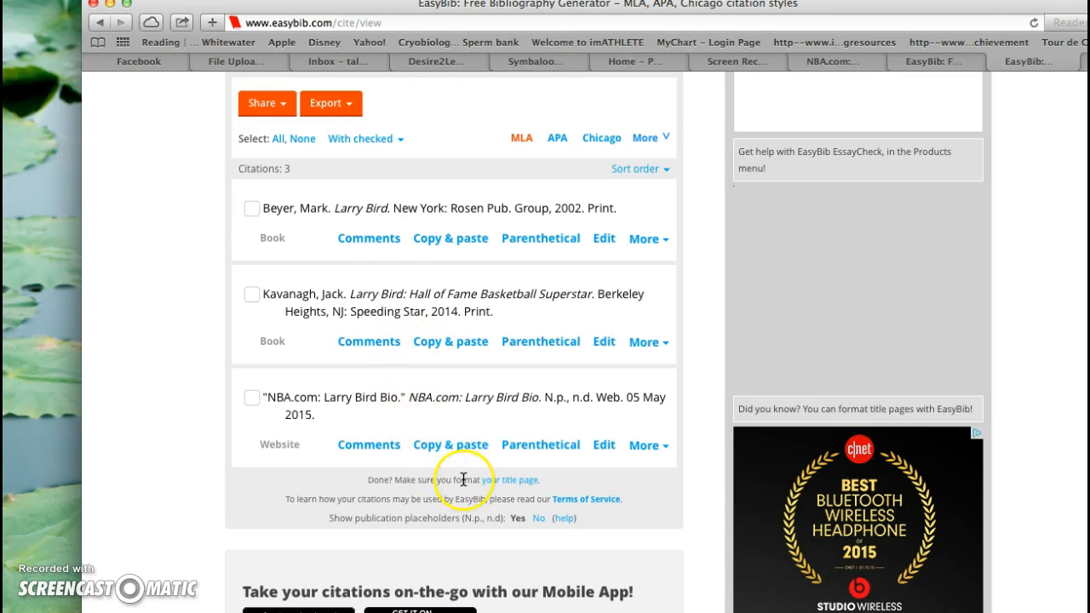
pyautogui.scroll(-3, 463, 479)
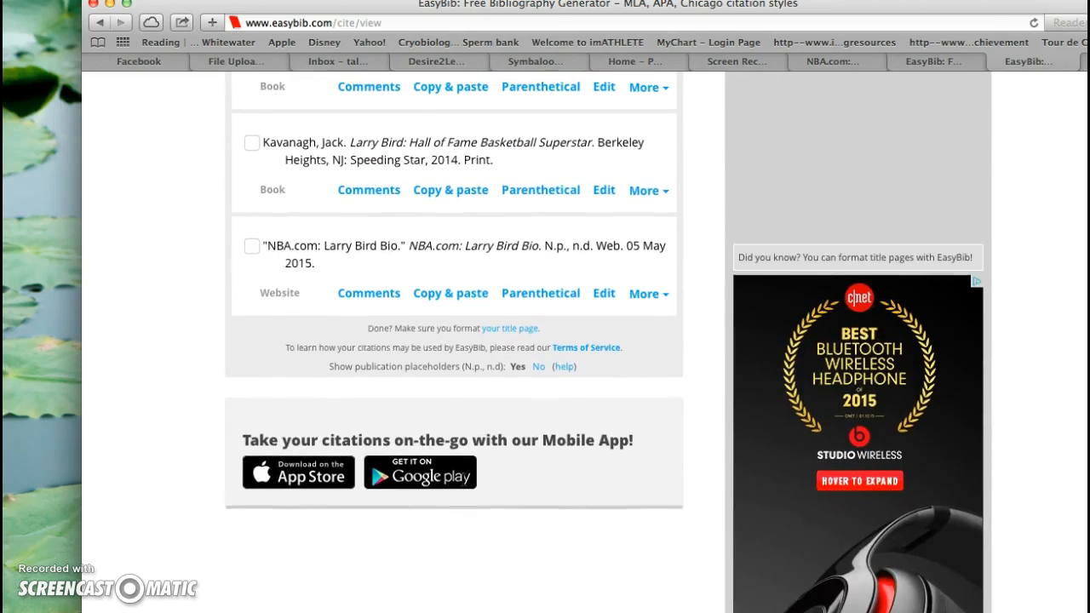
pyautogui.scroll(5, 463, 480)
pyautogui.scroll(3, 464, 479)
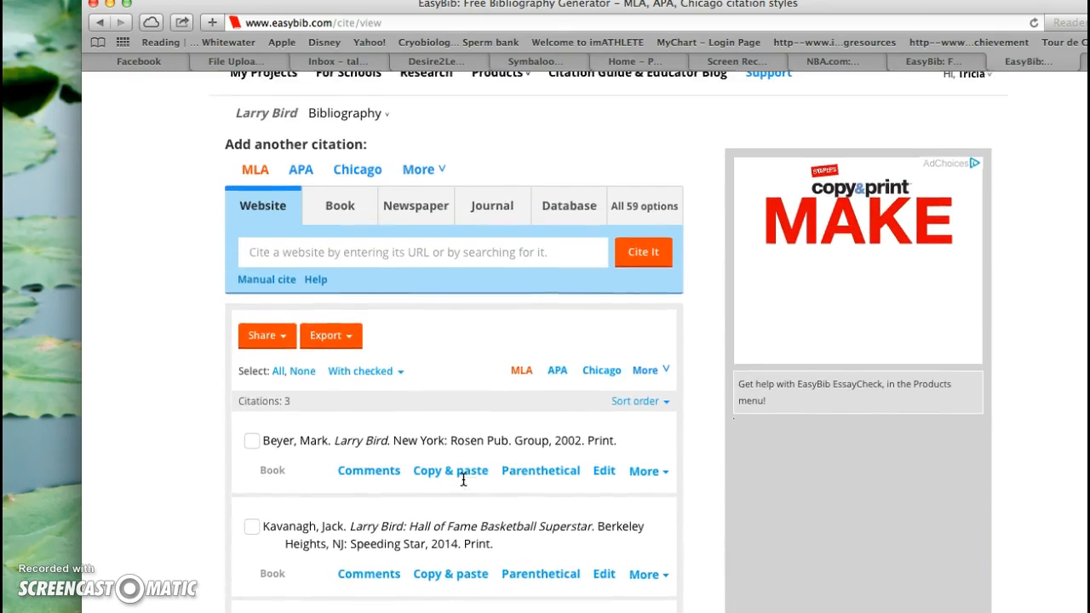